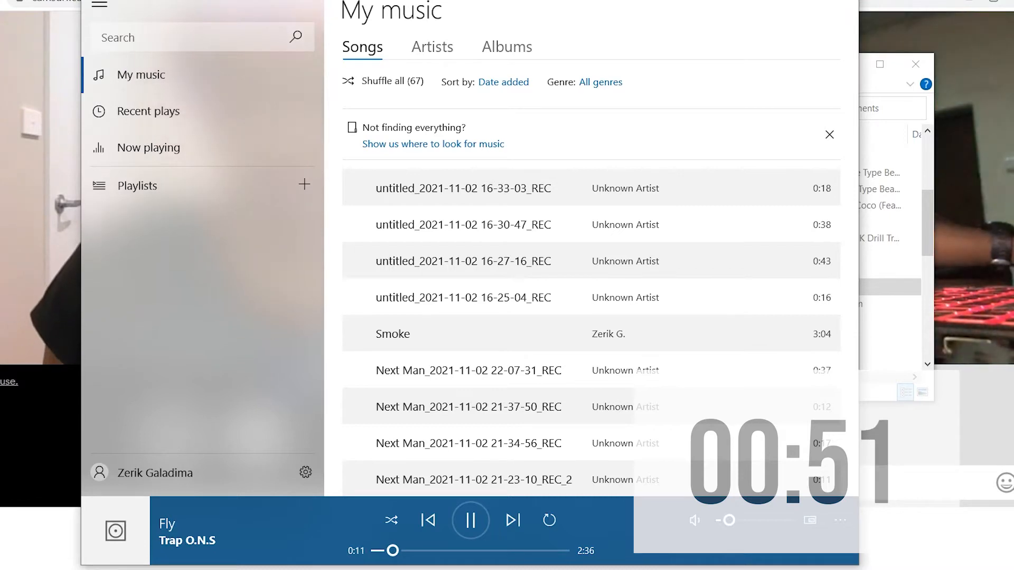
click(1004, 164)
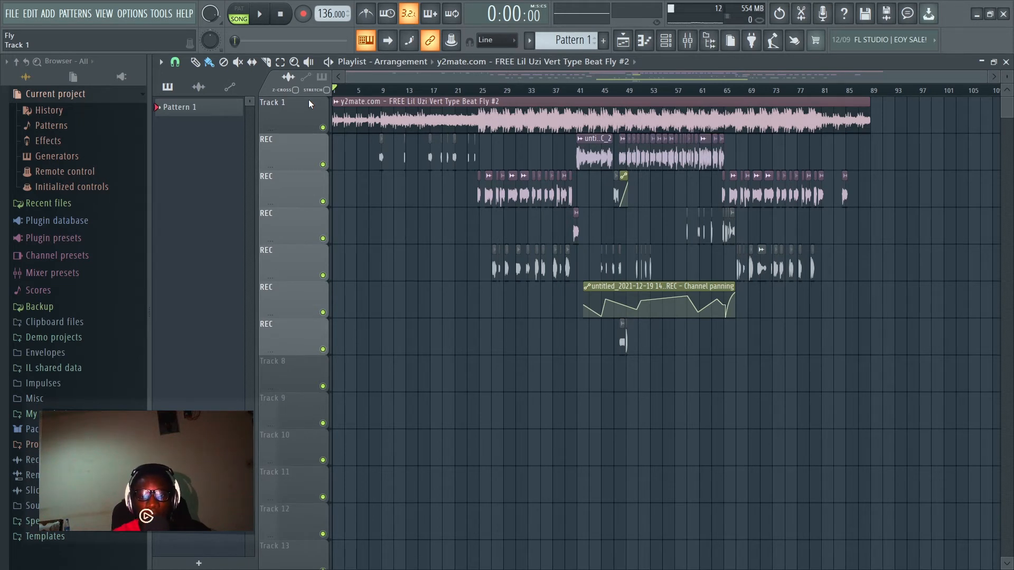
Step: Play the song arrangement from about bar 7 and look over the vocal clips in the playlist
click(370, 89)
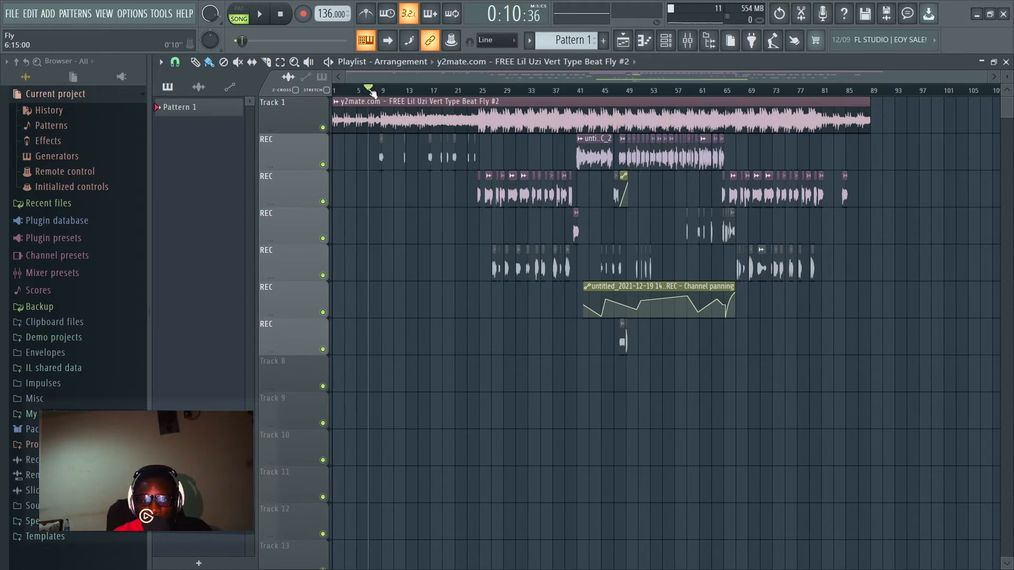
key(space)
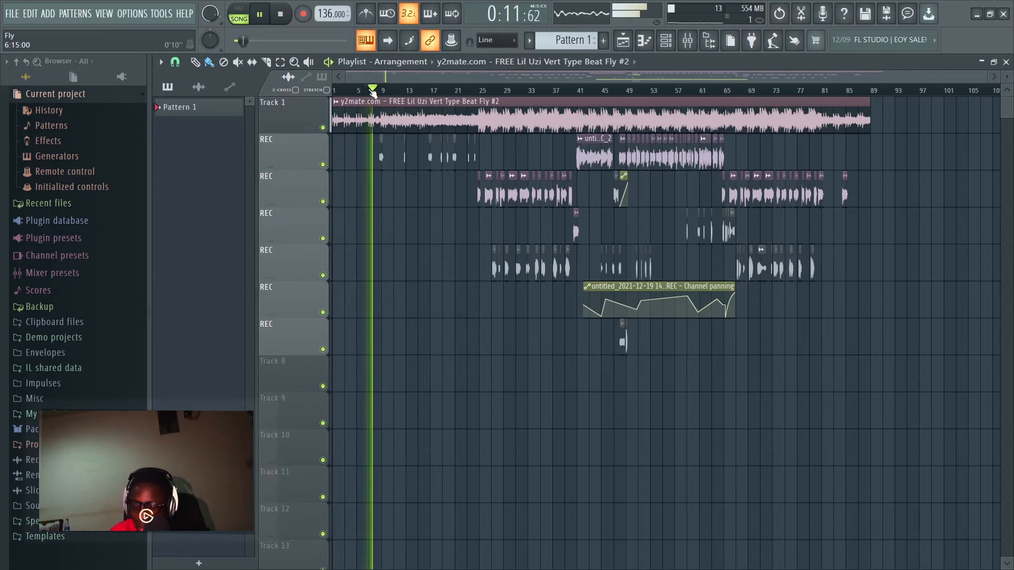
scroll(366, 138, up, 5)
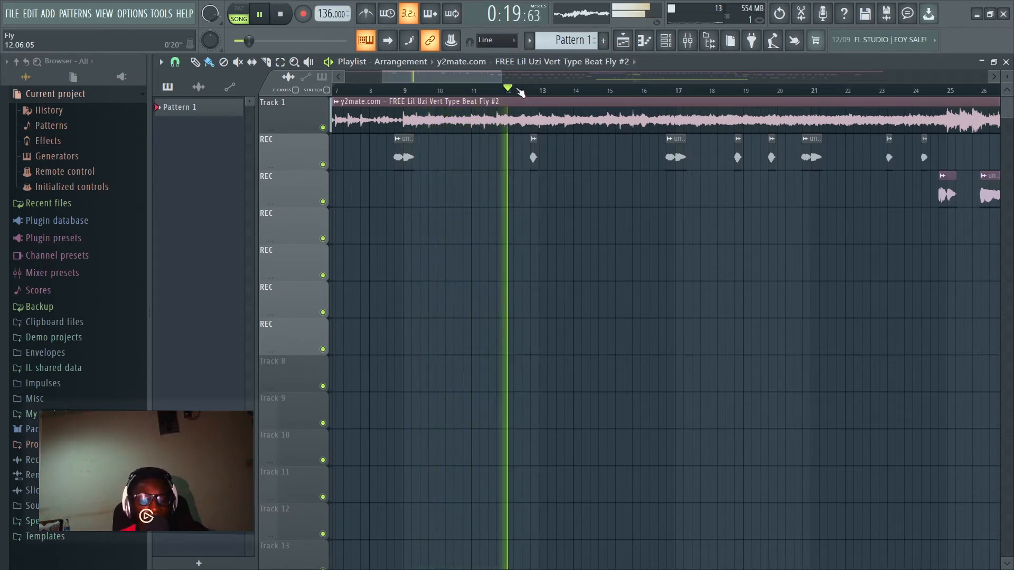
scroll(502, 120, down, 5)
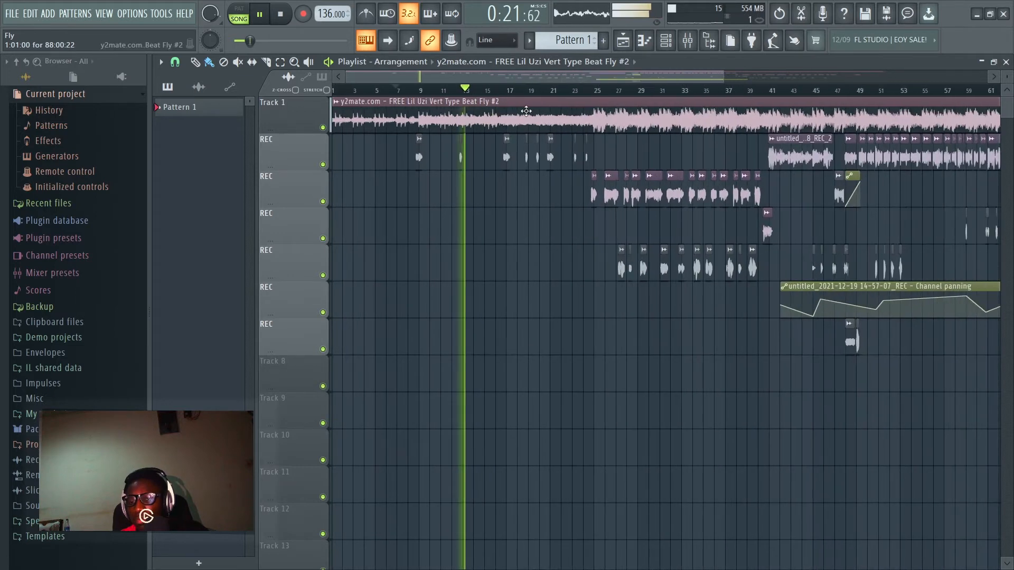
scroll(528, 105, up, 5)
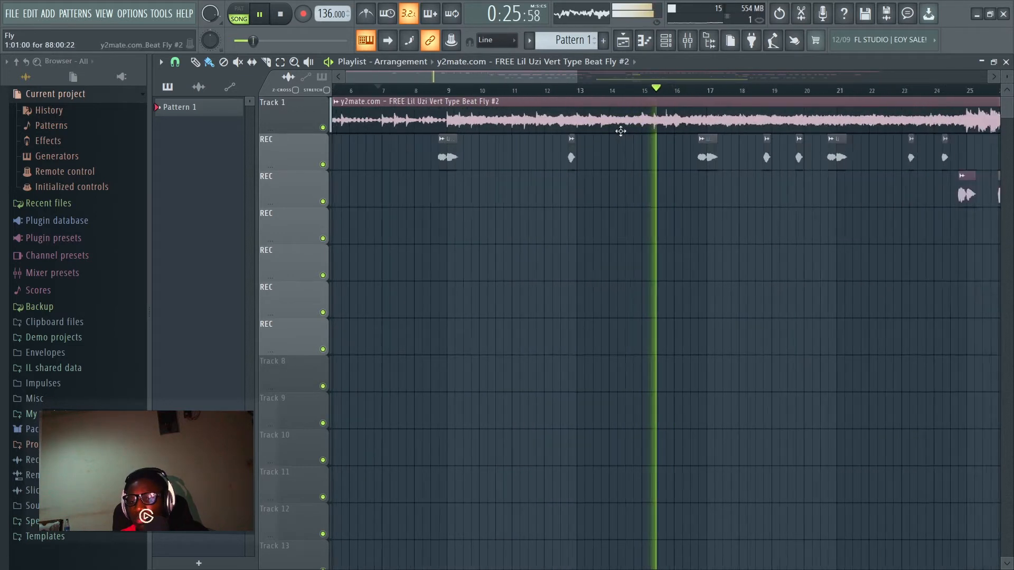
scroll(558, 100, down, 5)
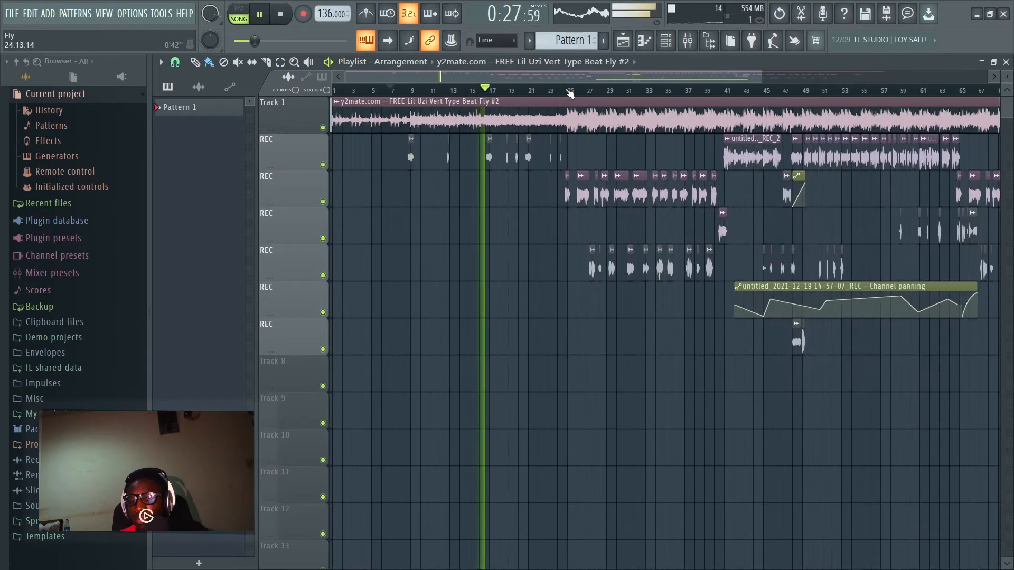
Step: Select the playlist time range from about bar 8 to the end of bar 24, and stop playback
drag(570, 93, 567, 91)
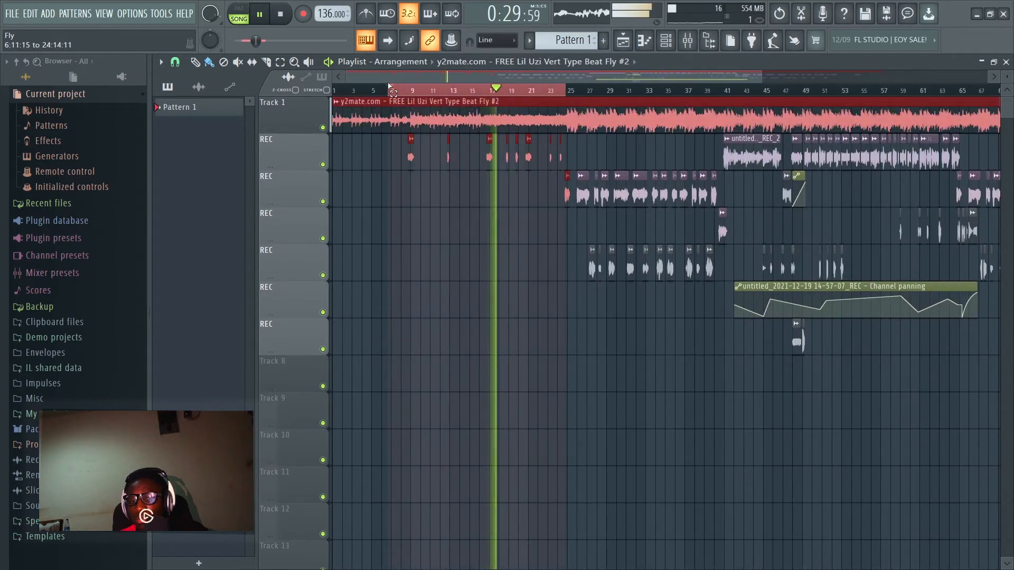
scroll(509, 90, up, 5)
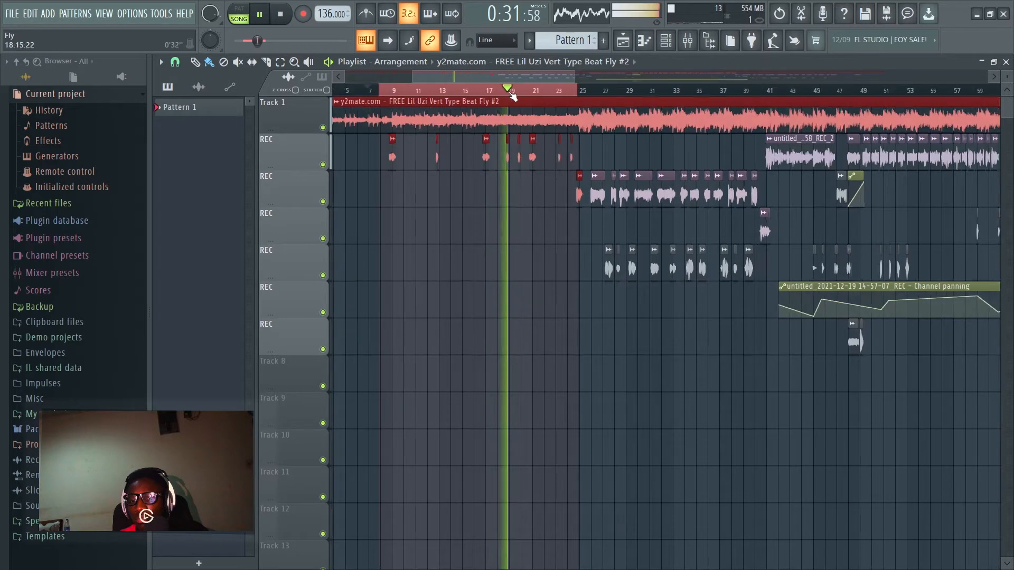
drag(685, 91, 677, 82)
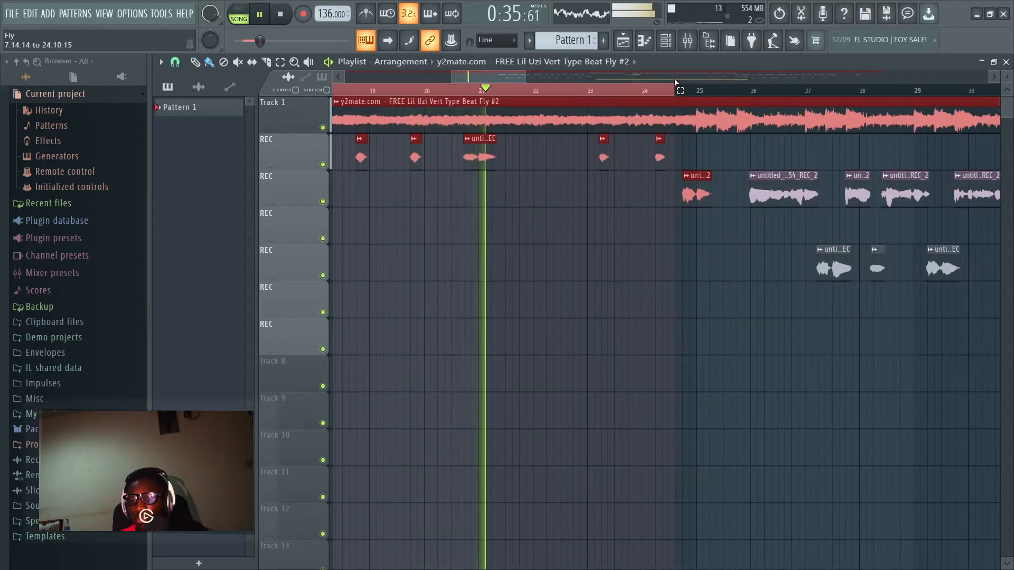
scroll(656, 163, down, 5)
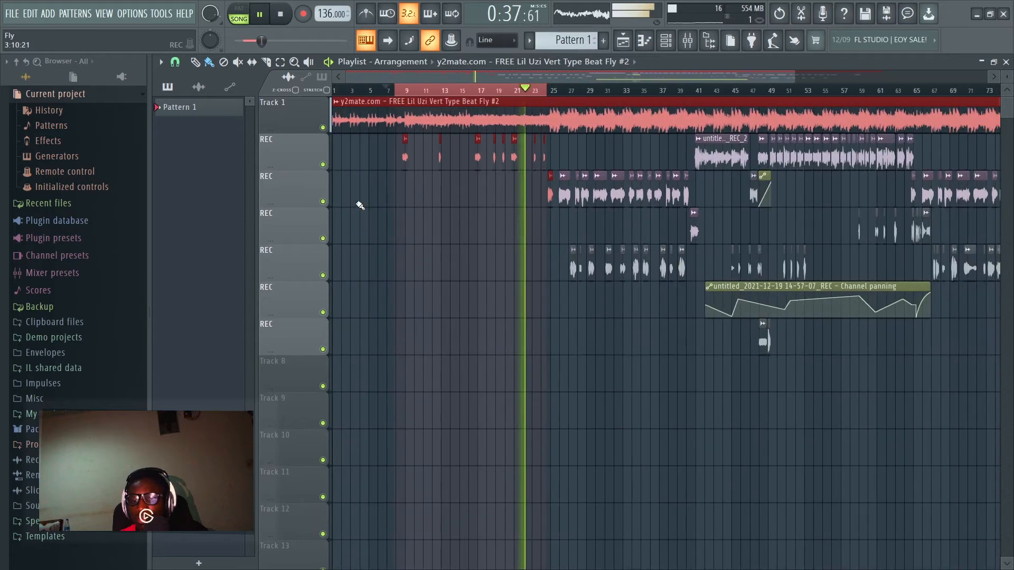
scroll(360, 206, up, 3)
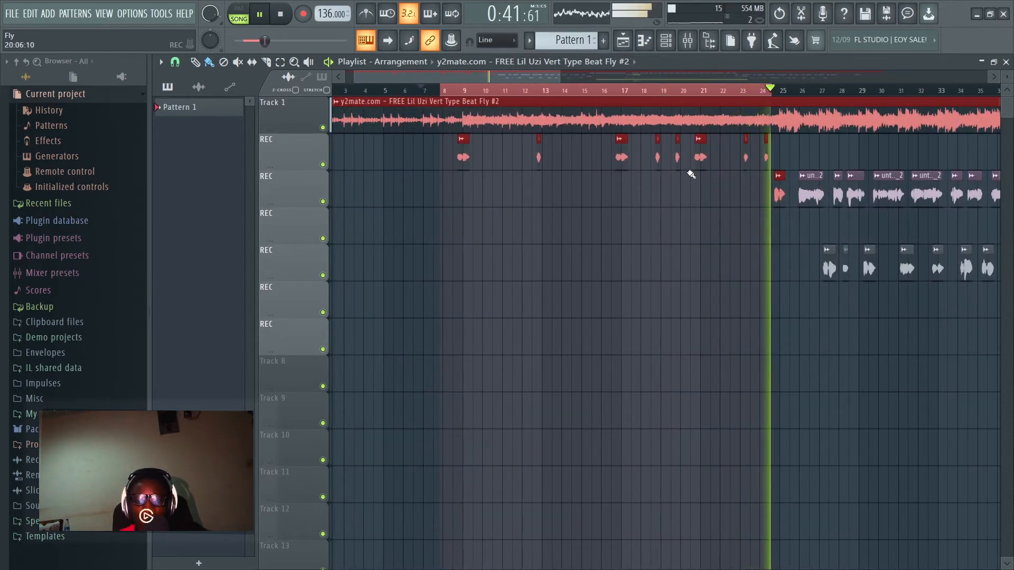
key(space)
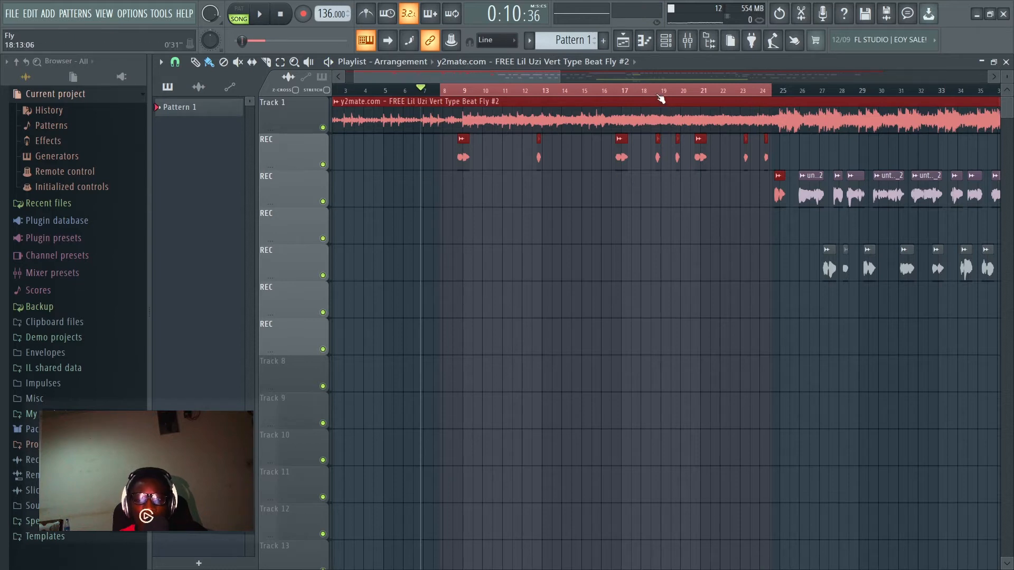
Step: Lower the Auto-Tune Evo retune speed on mixer Insert 10 to about 6 ms while playing the song from about bar 8
click(686, 43)
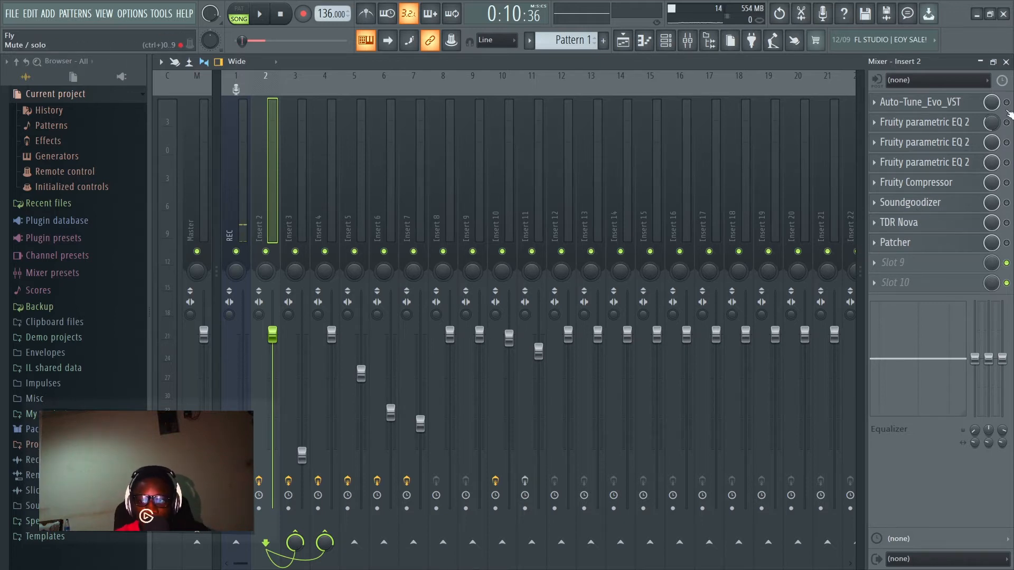
click(951, 103)
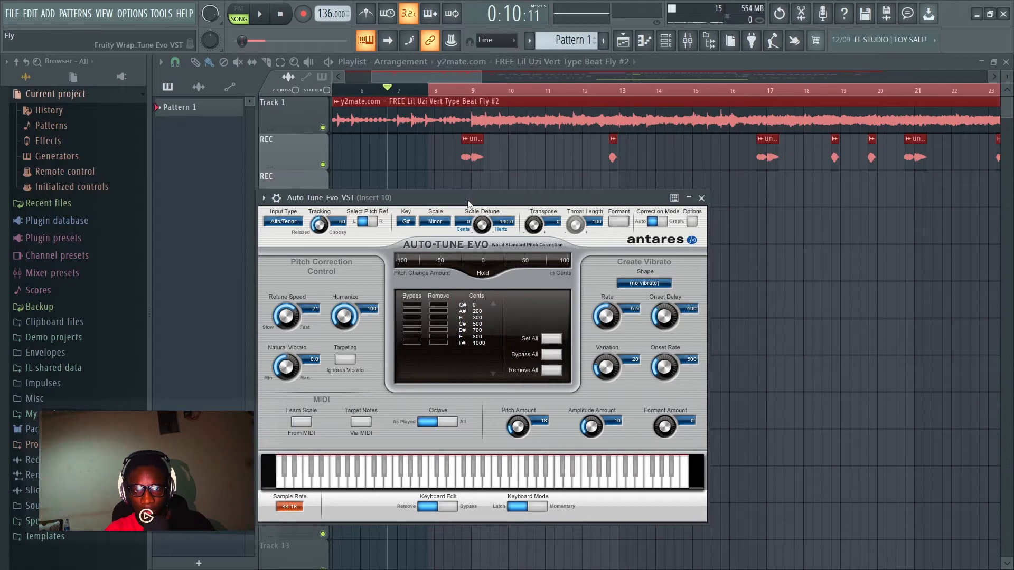
click(435, 97)
key(space)
click(688, 40)
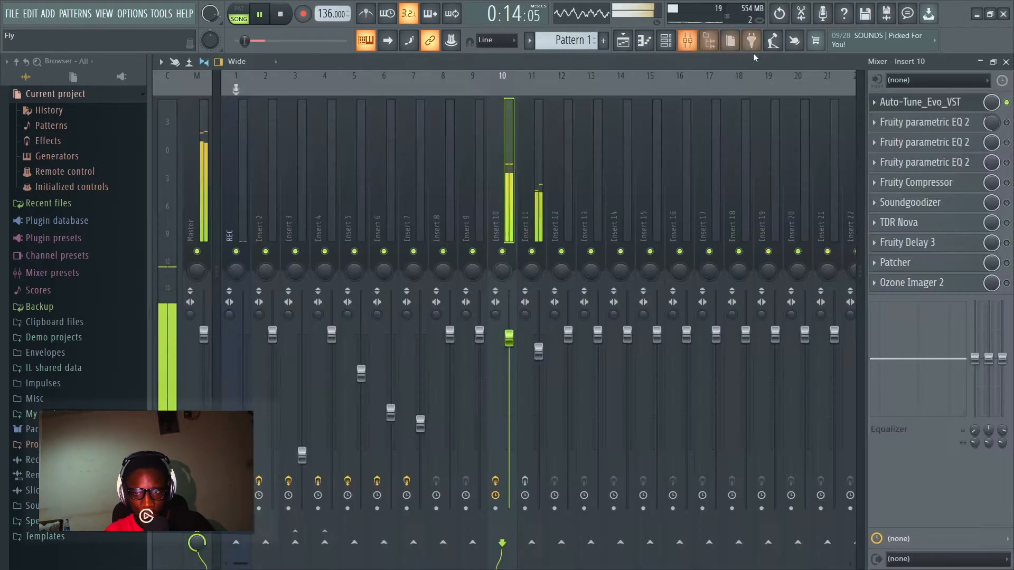
click(920, 102)
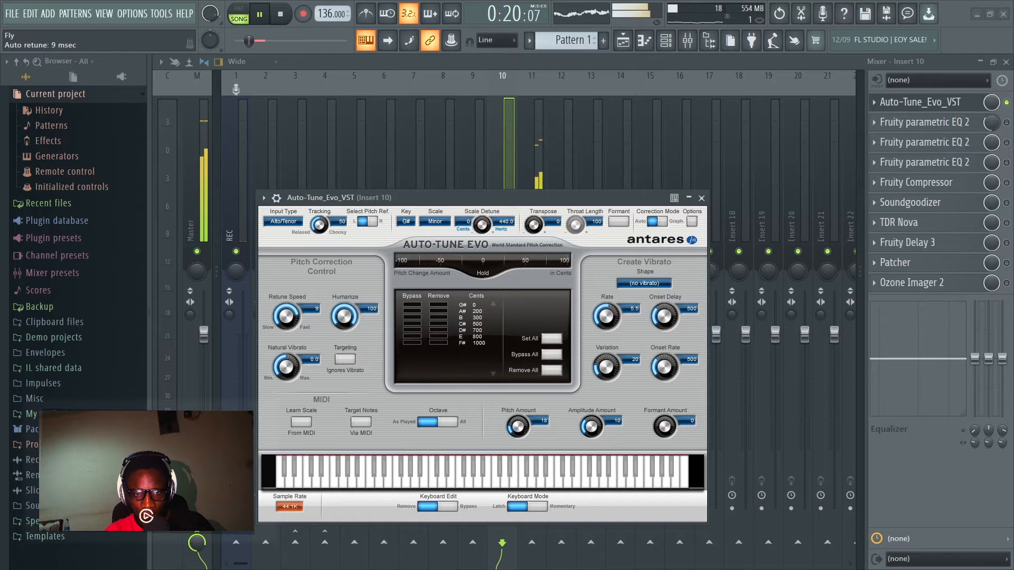
drag(286, 316, 285, 313)
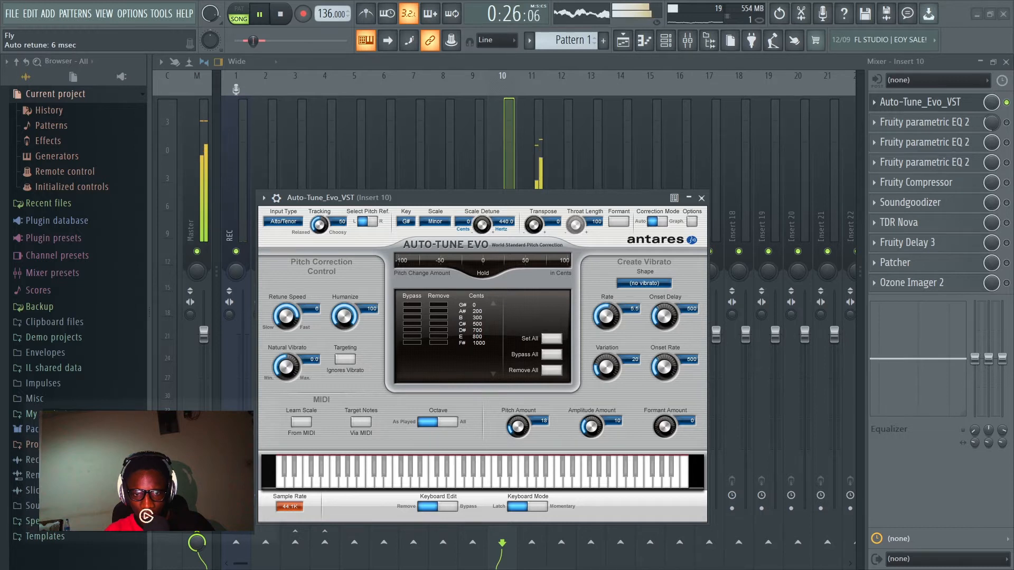
drag(286, 315, 286, 312)
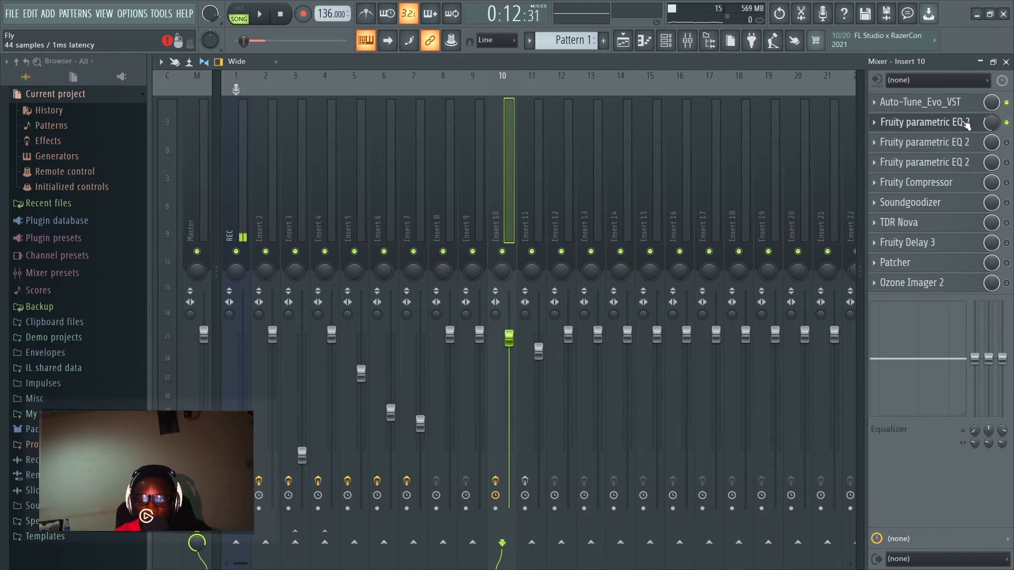
Step: Lower bands 5 and 6 slightly in Insert 10's first Fruity parametric EQ 2, audition the song, and close the equalizer
click(966, 125)
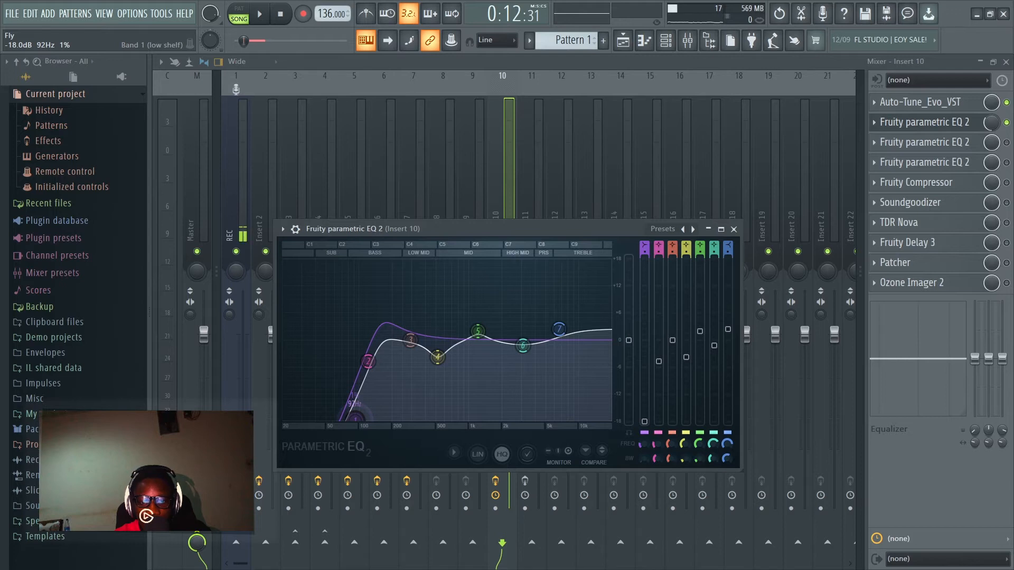
drag(478, 333, 558, 326)
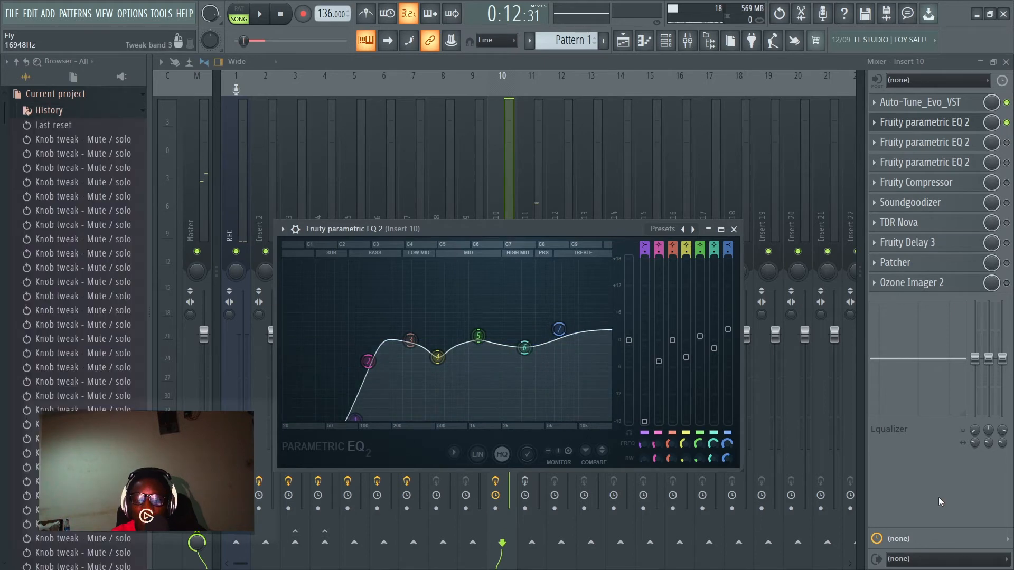
key(space)
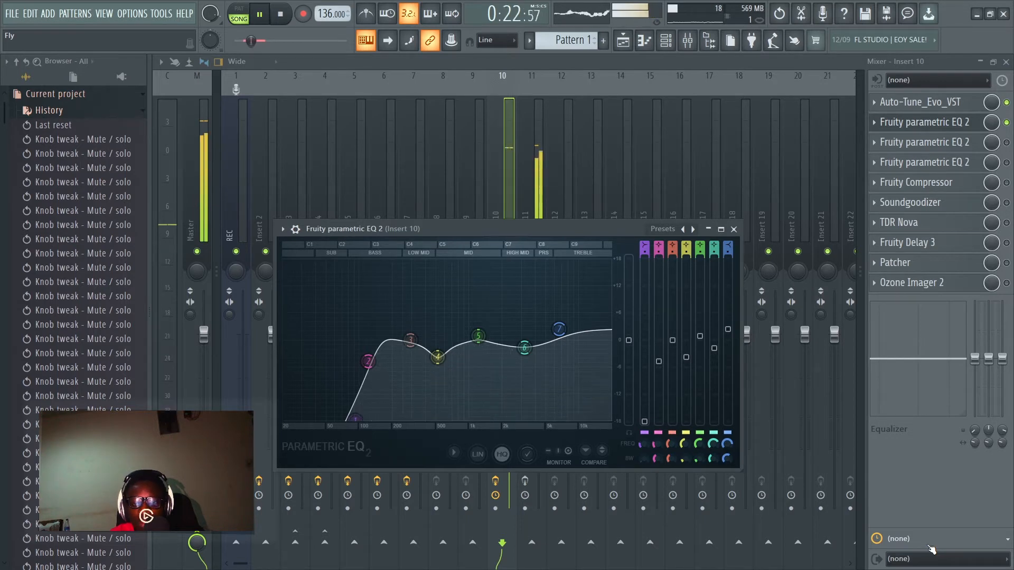
key(space)
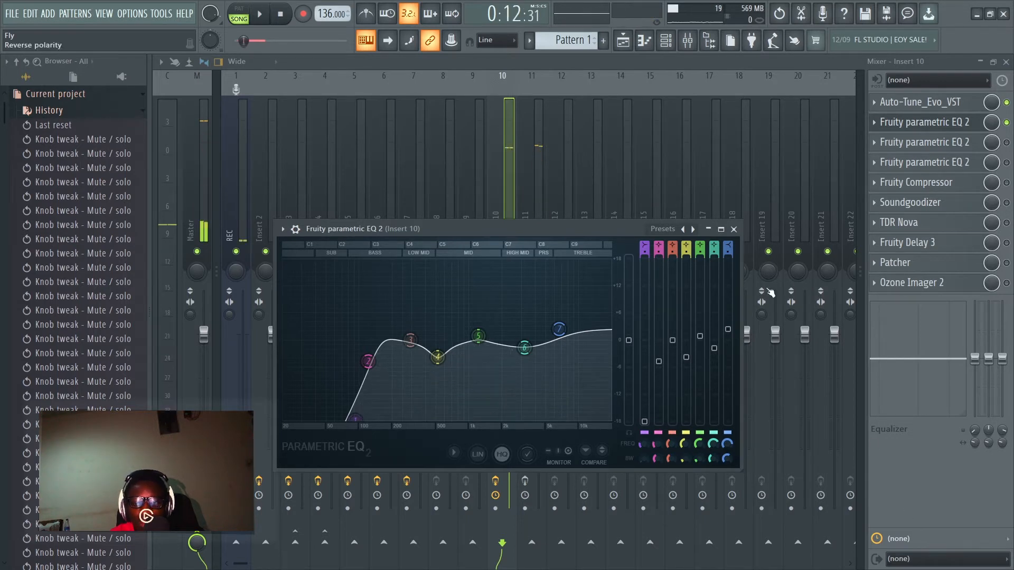
click(734, 228)
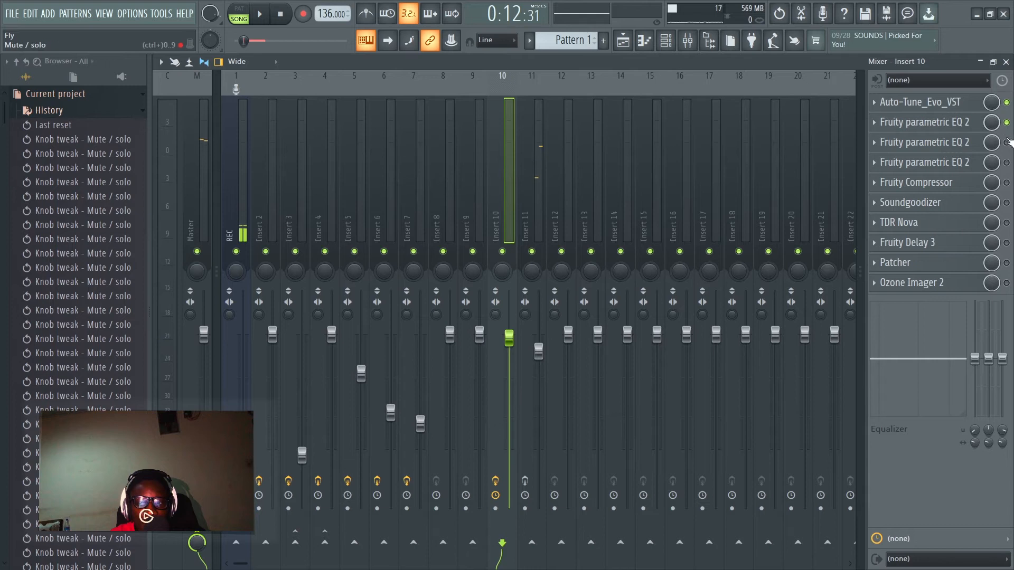
Step: Make the cuts of bands 6 and 5 slightly shallower in Insert 10's second Fruity parametric EQ 2
click(947, 145)
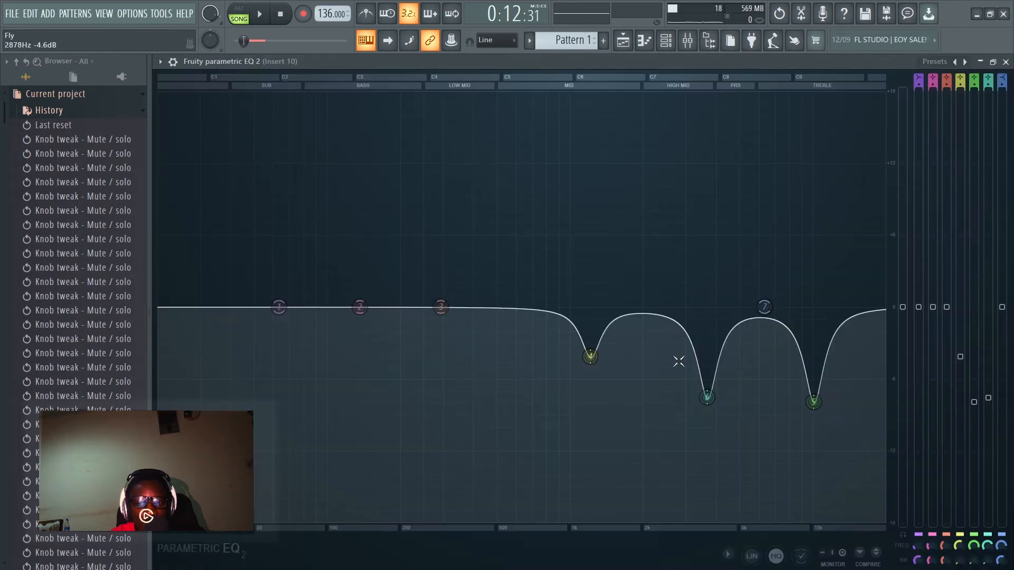
mouse_move(708, 397)
mouse_down()
mouse_move(706, 410)
mouse_move(706, 389)
mouse_up()
mouse_move(814, 401)
mouse_down()
mouse_move(812, 410)
mouse_move(813, 400)
mouse_up()
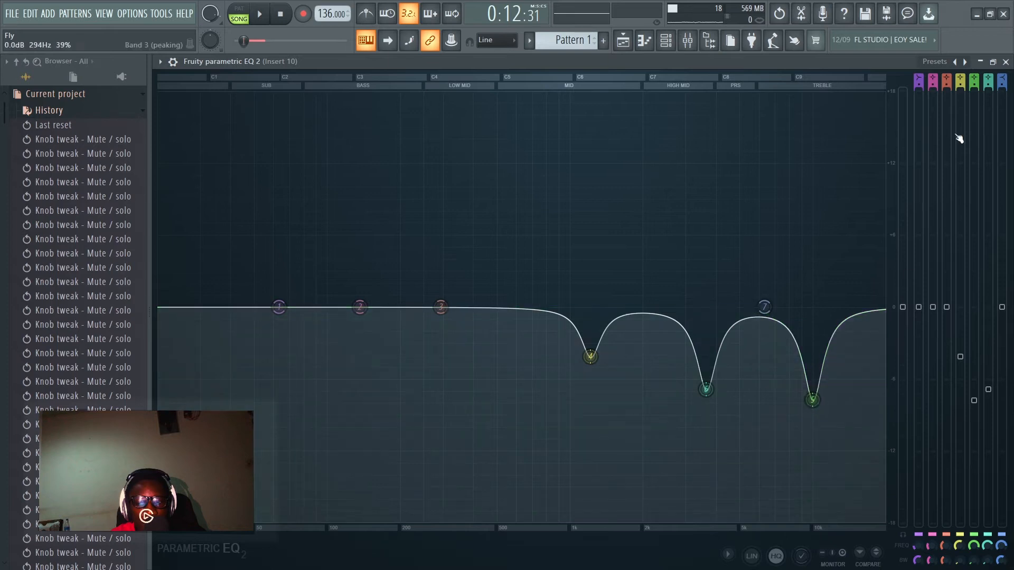
click(1008, 60)
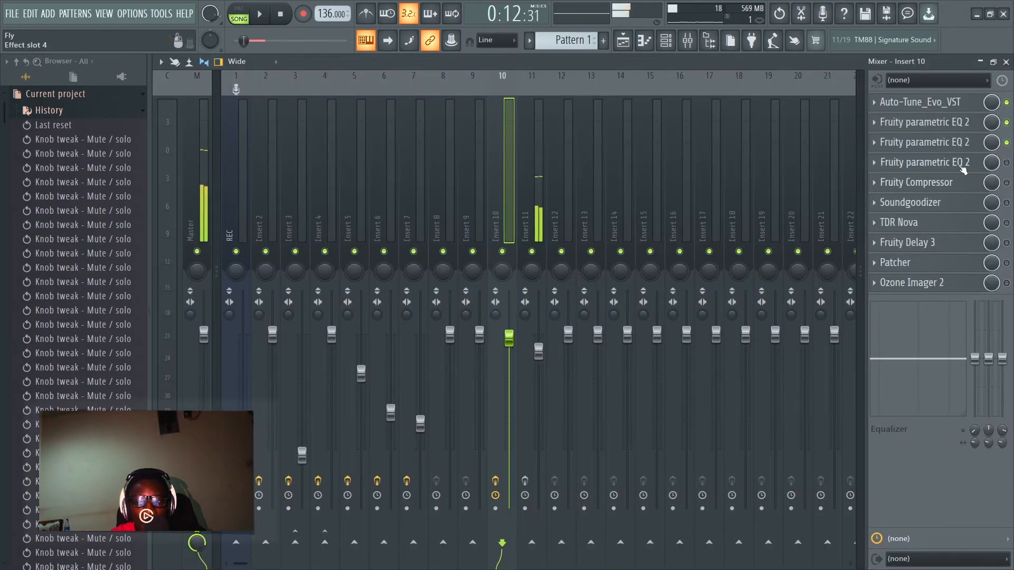
Step: Enable Insert 10's third Fruity parametric EQ 2 and review its low-cut and high-cut curve
click(1007, 163)
click(963, 165)
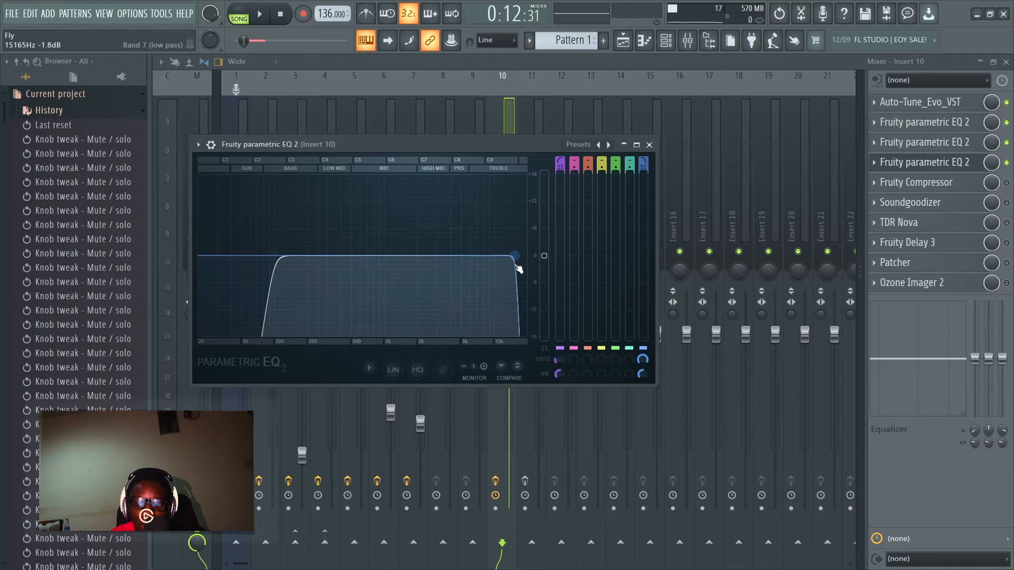
click(649, 144)
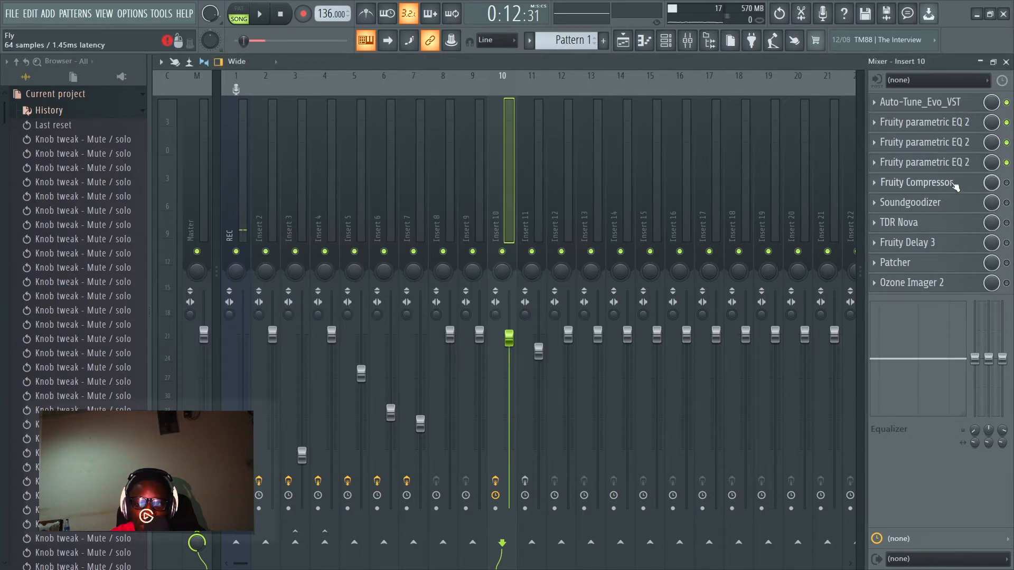
Step: Enable the Fruity Compressor on Insert 10, review its settings, and audition the song with it
click(1007, 182)
click(933, 189)
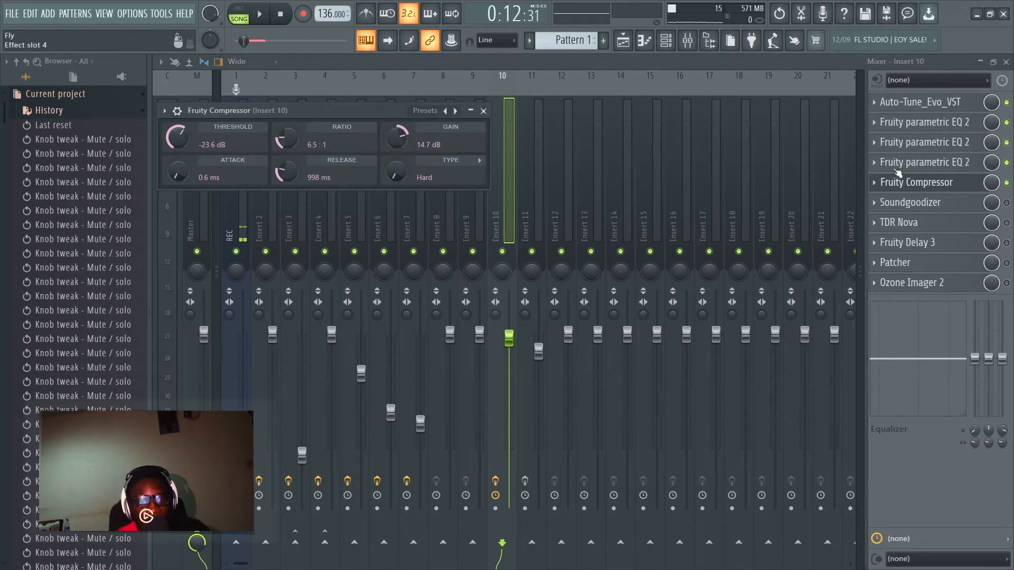
click(897, 190)
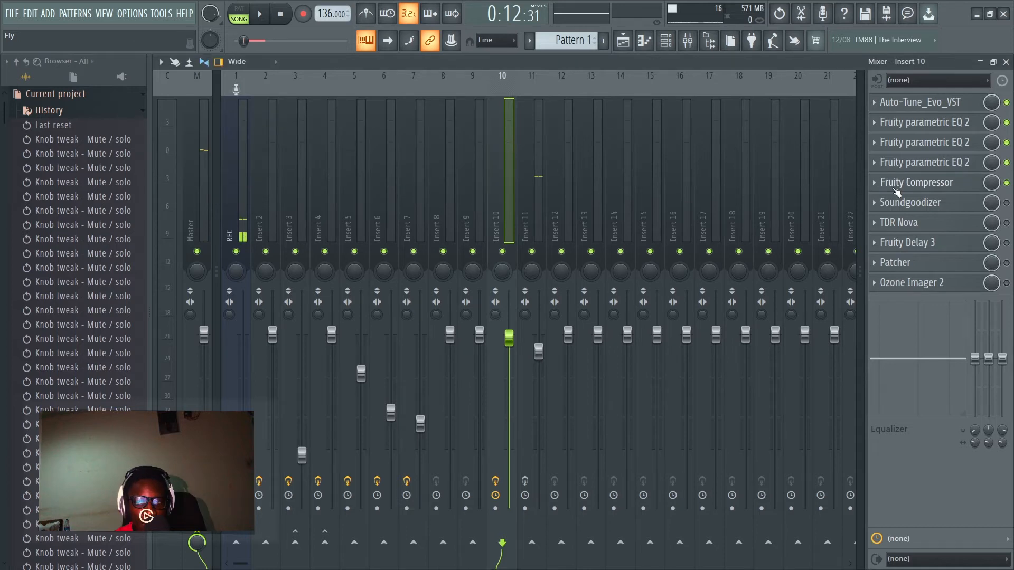
key(space)
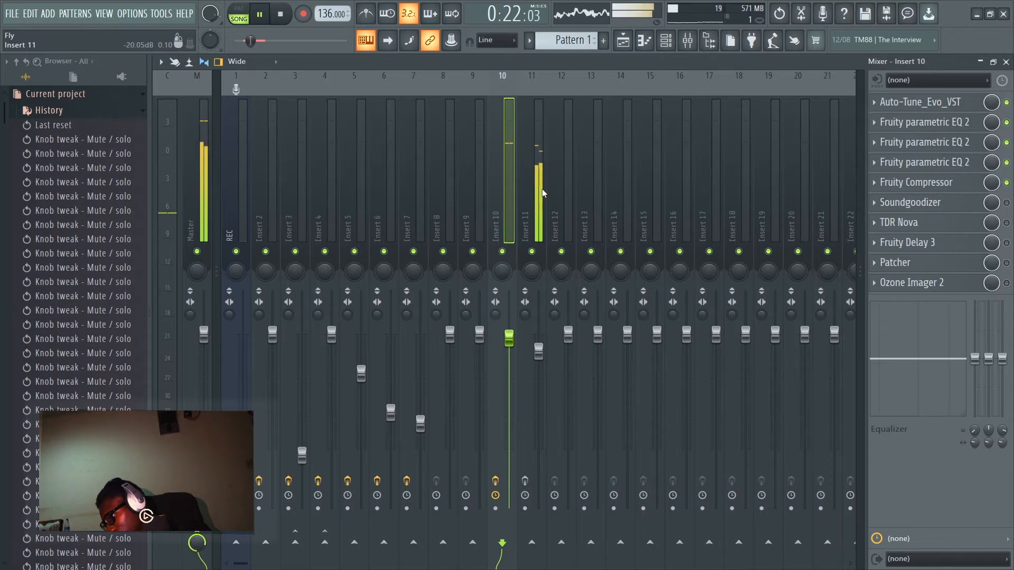
key(space)
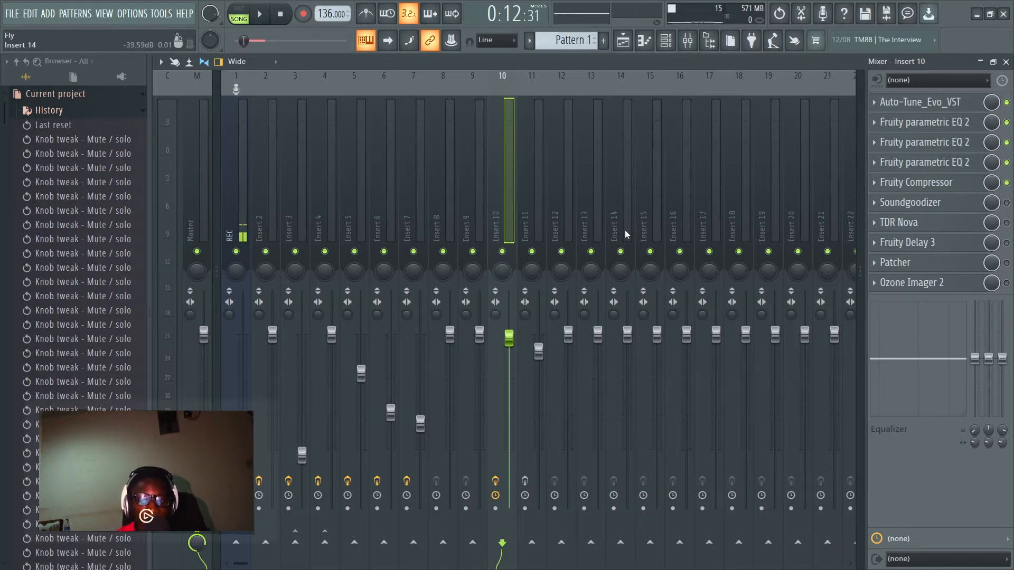
Step: Enable the Soundgoodizer on Insert 10, review its mode A setting, and audition the song with it
click(1007, 203)
click(930, 203)
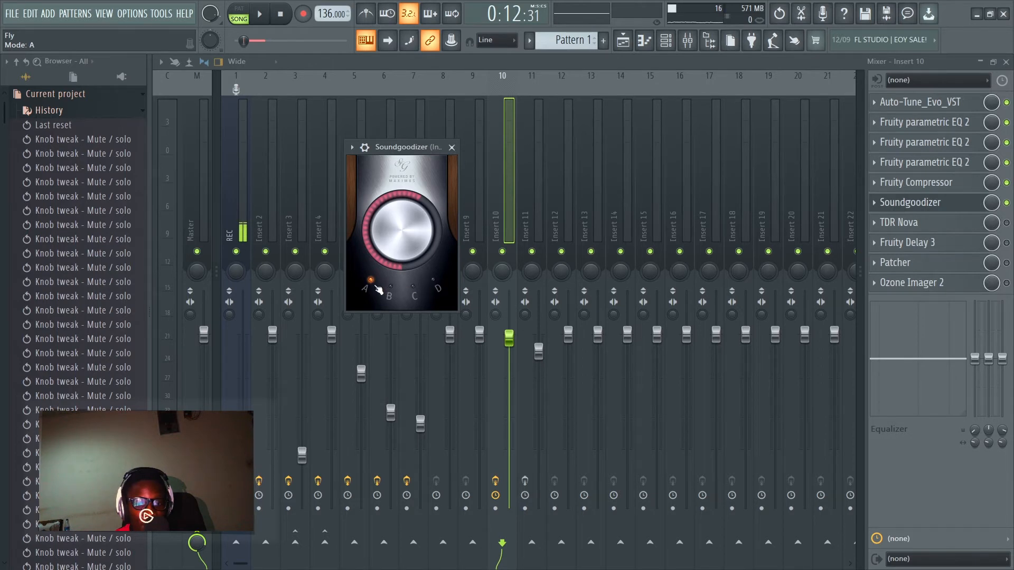
key(space)
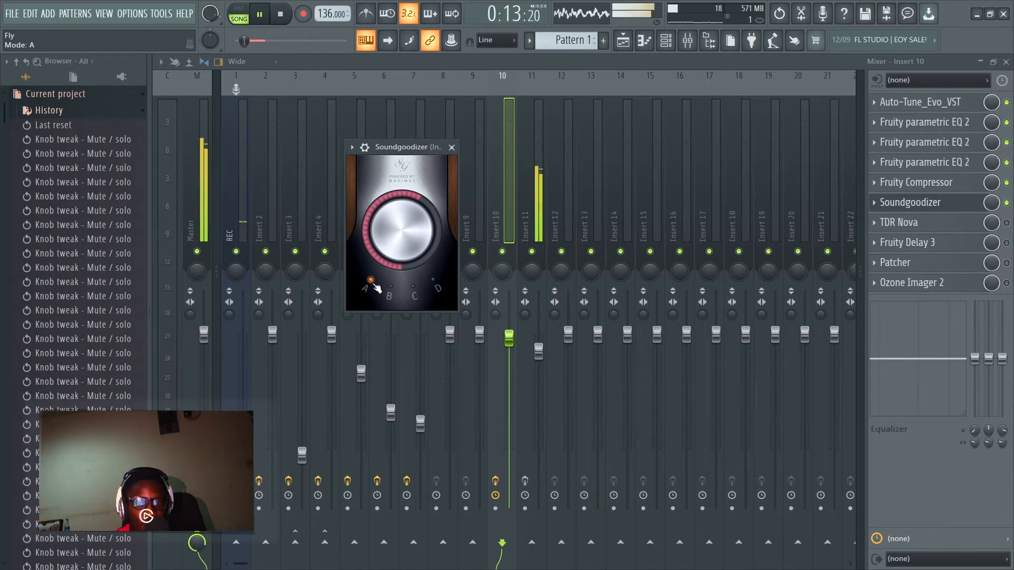
click(452, 148)
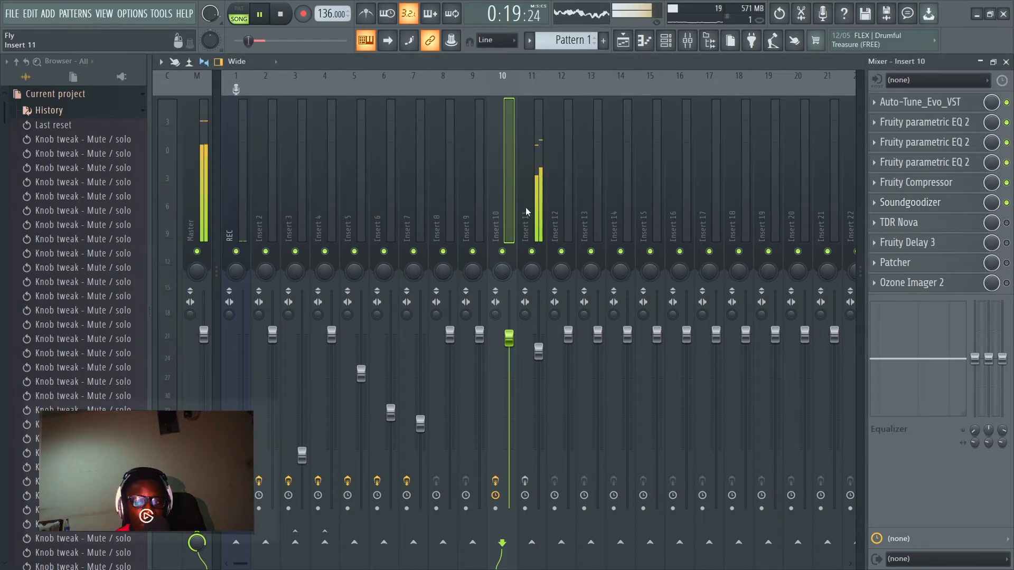
key(space)
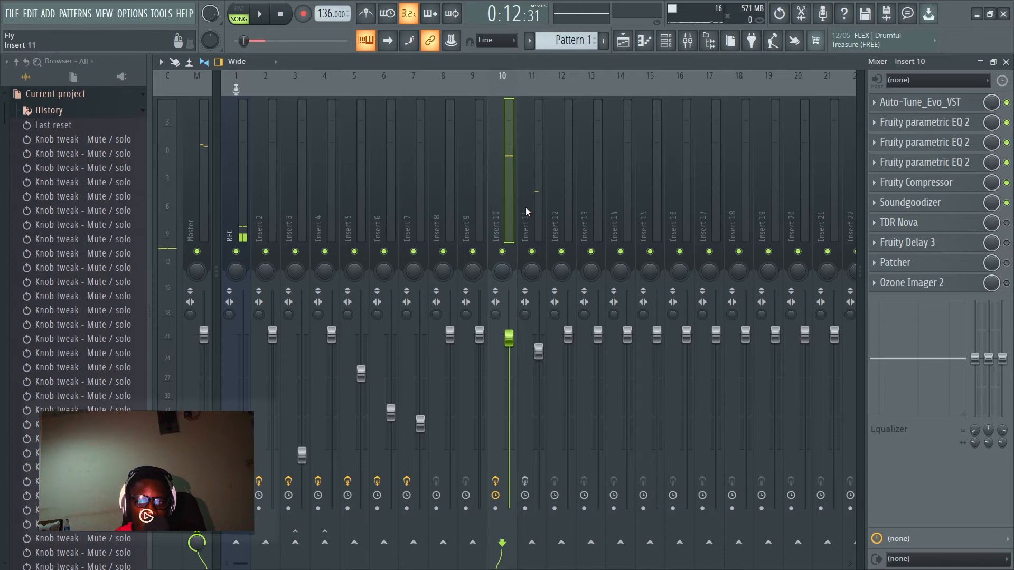
Step: Enable TDR Nova on Insert 10, review its De-ess (split) preset, and audition the song with it
click(925, 227)
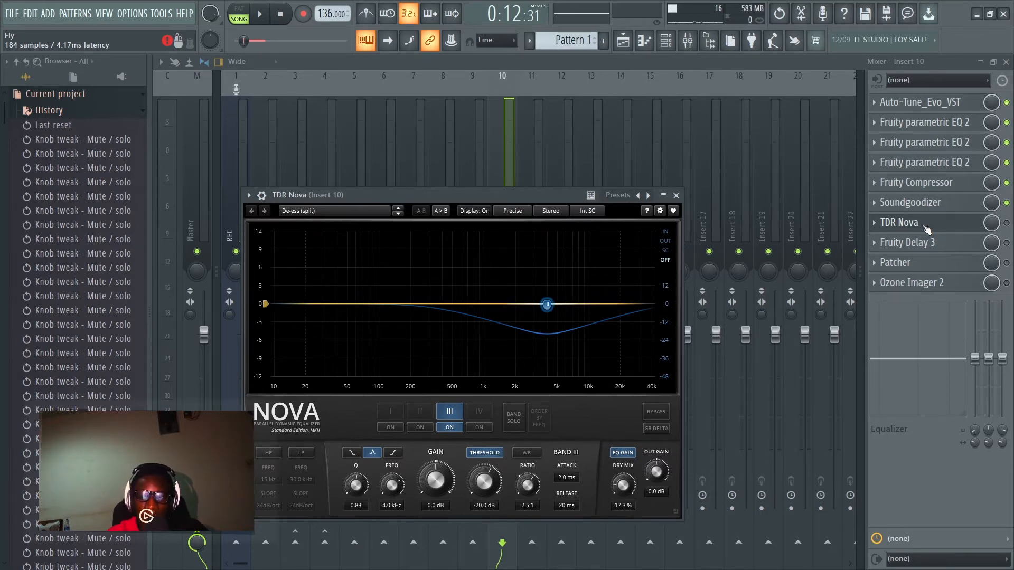
click(927, 227)
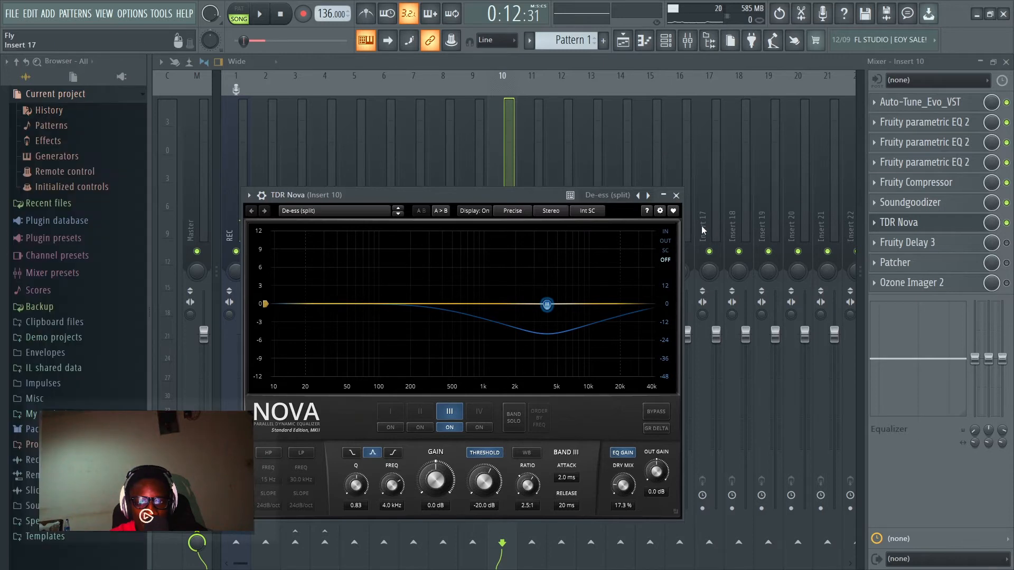
key(space)
click(676, 195)
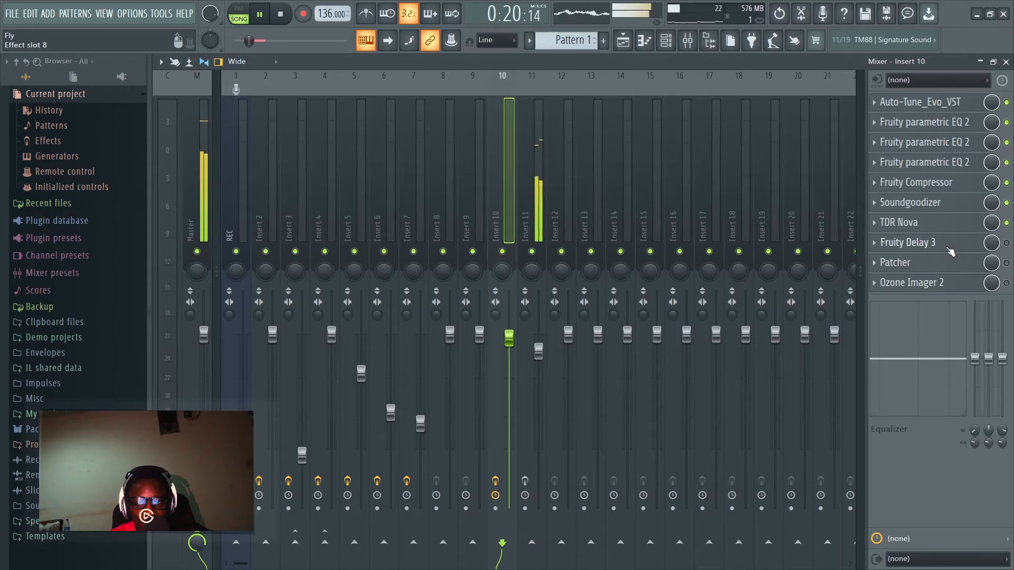
key(space)
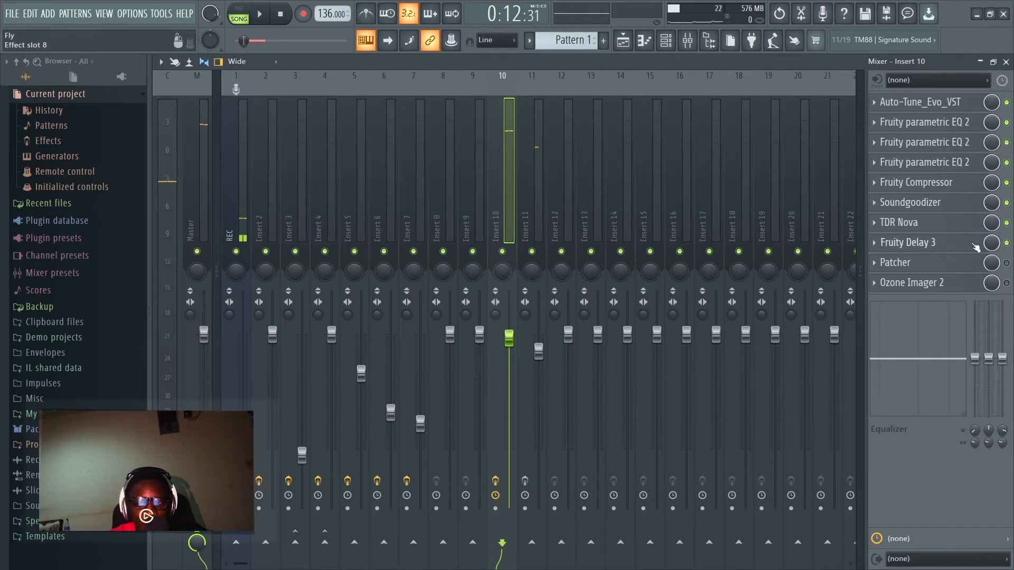
Step: Enable Fruity Delay 3 on Insert 10, review its delay and feedback settings, and audition the song with it
click(969, 247)
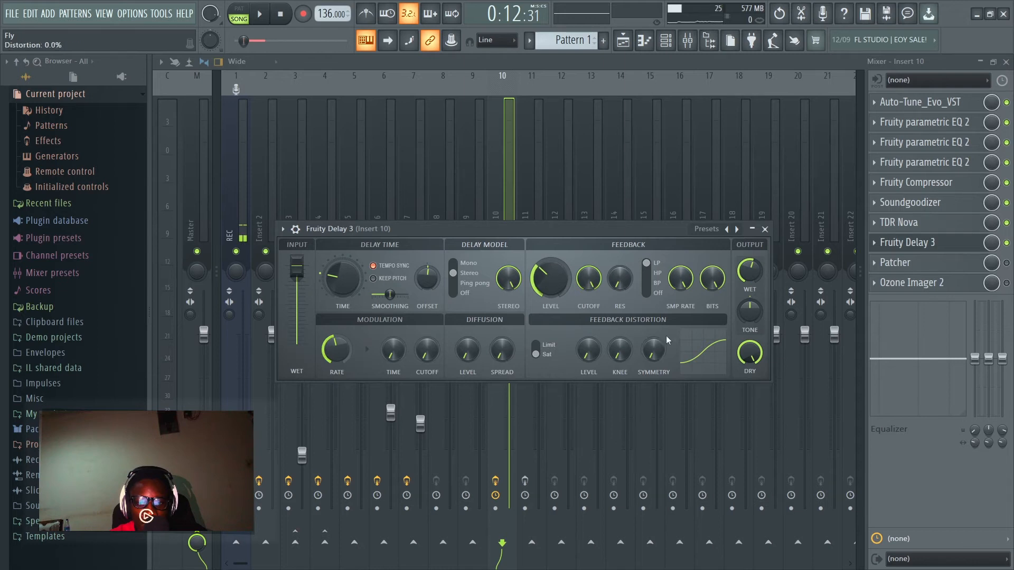
click(766, 229)
key(space)
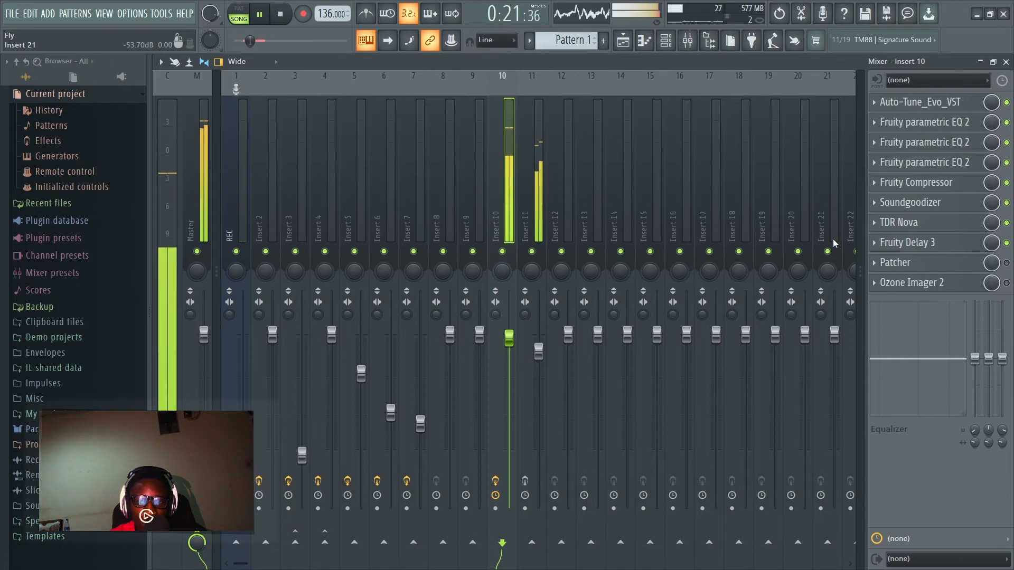
key(space)
Step: Open Insert 10's Patcher and move the Fruity Reeverb 2 and Fruity Stereo Shaper modules slightly lower in its map
click(912, 268)
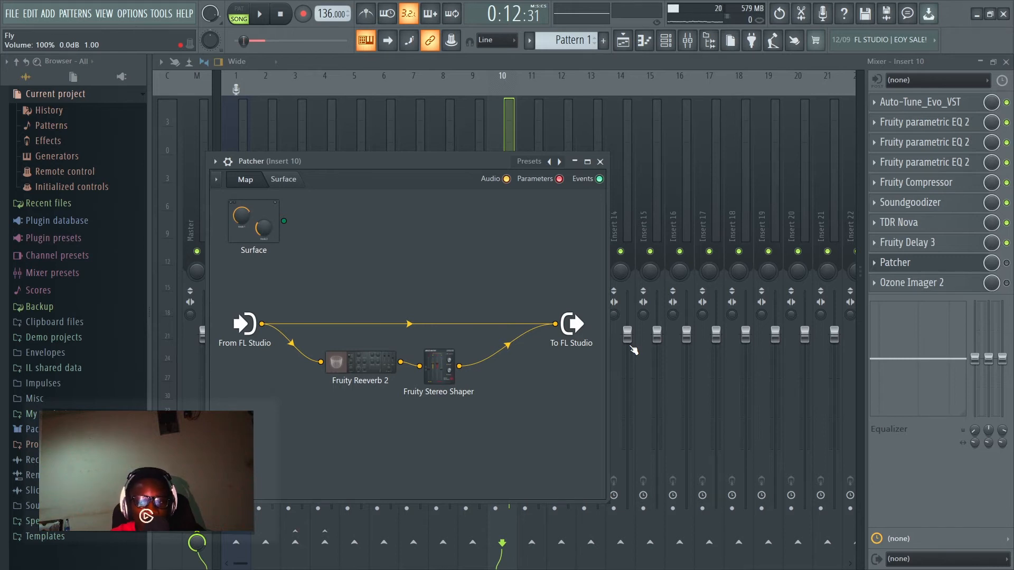
drag(381, 364, 382, 382)
mouse_move(438, 368)
mouse_down()
mouse_move(438, 382)
mouse_move(383, 385)
mouse_move(443, 381)
mouse_up()
click(382, 383)
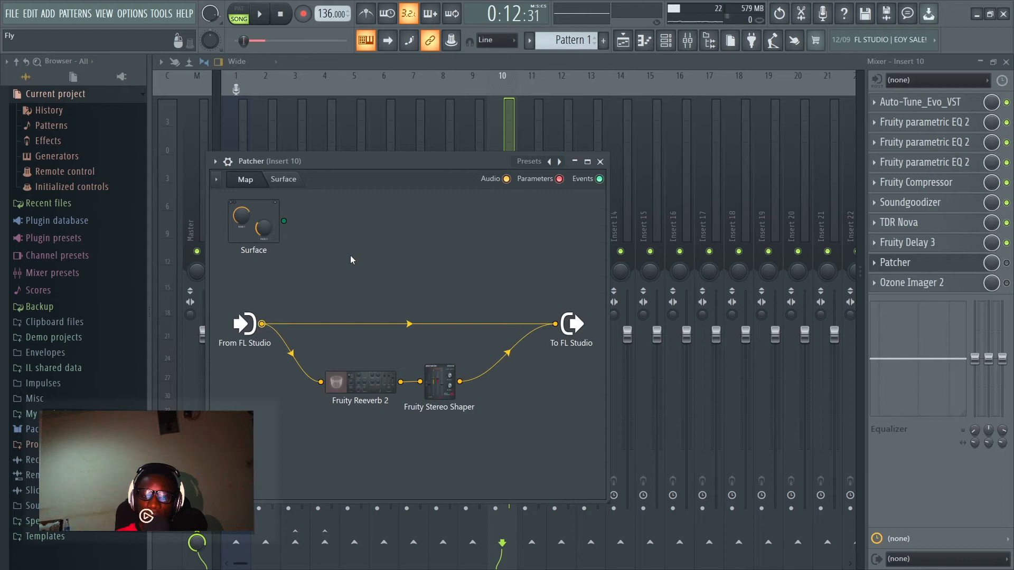
Step: Trace the dry and reverb routing in the Patcher map, spread Fruity Reeverb 2 and Fruity Stereo Shaper further apart, and close the Patcher
drag(262, 324, 324, 275)
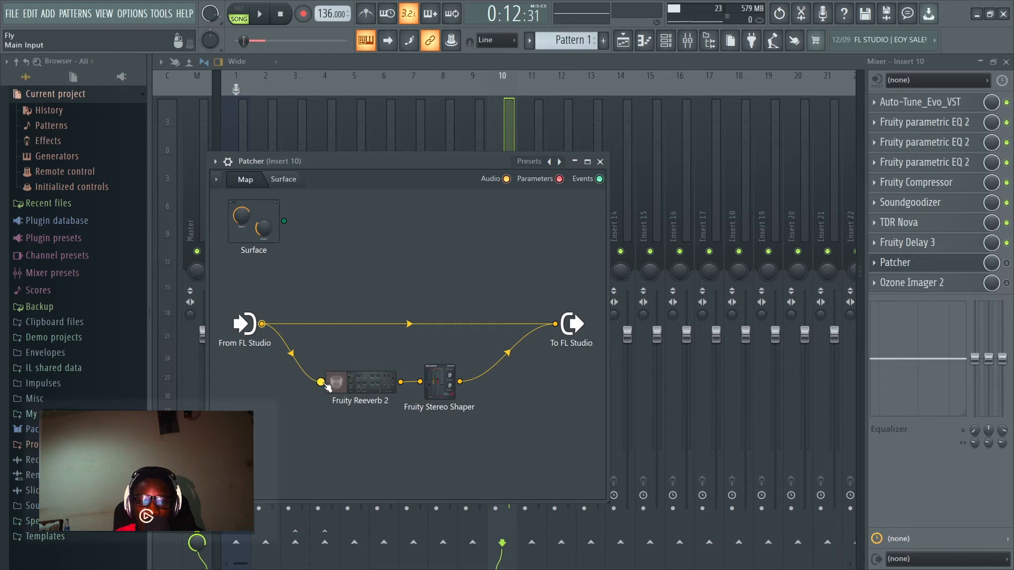
drag(394, 384, 554, 324)
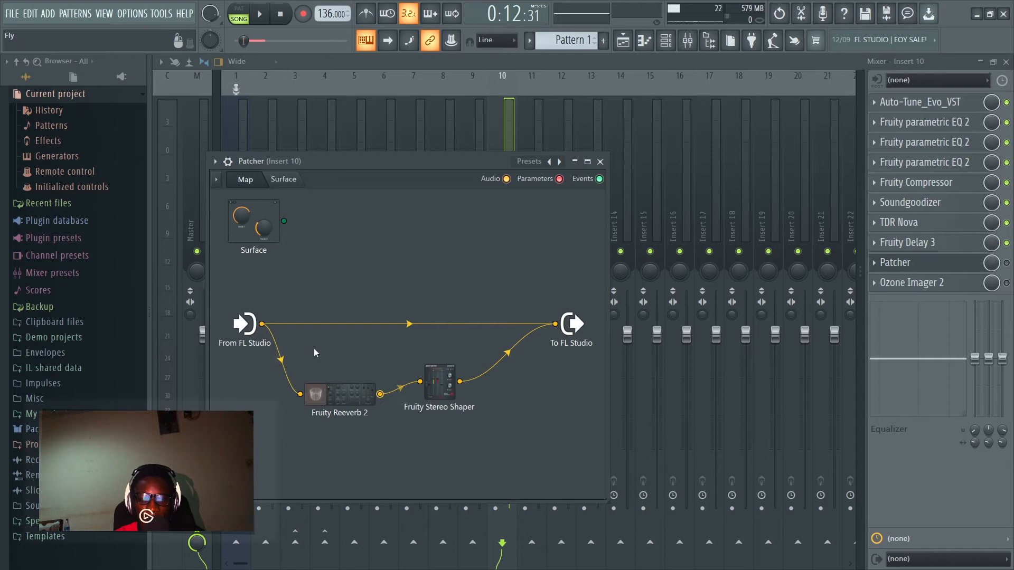
drag(269, 324, 266, 325)
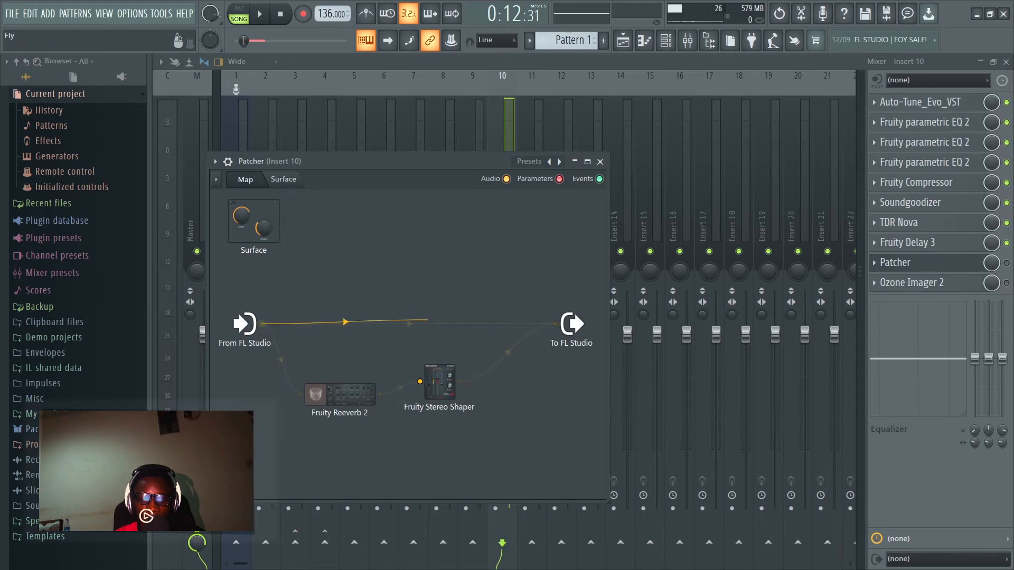
drag(503, 323, 556, 324)
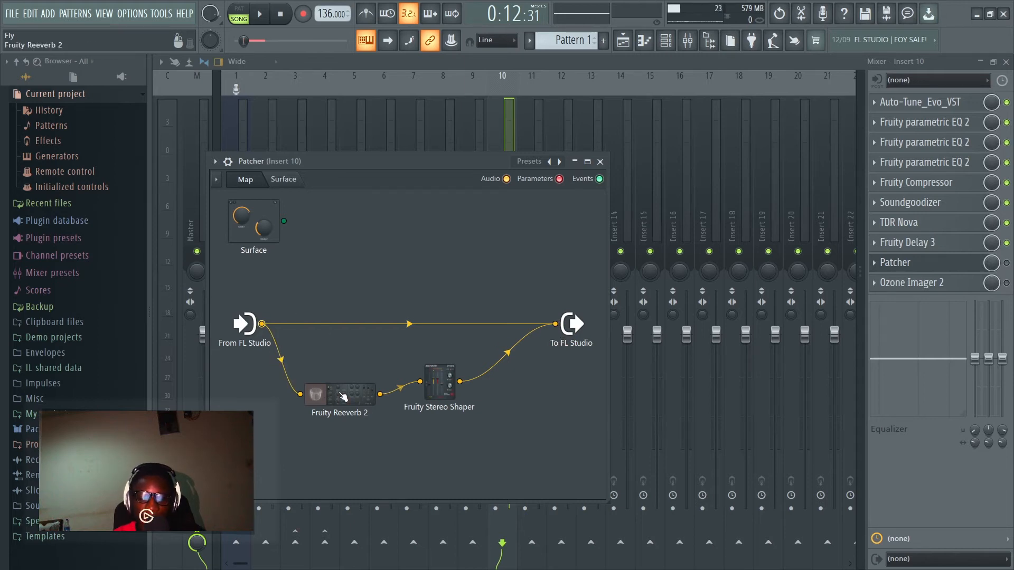
mouse_move(451, 381)
mouse_down()
mouse_move(466, 394)
mouse_move(452, 390)
mouse_up()
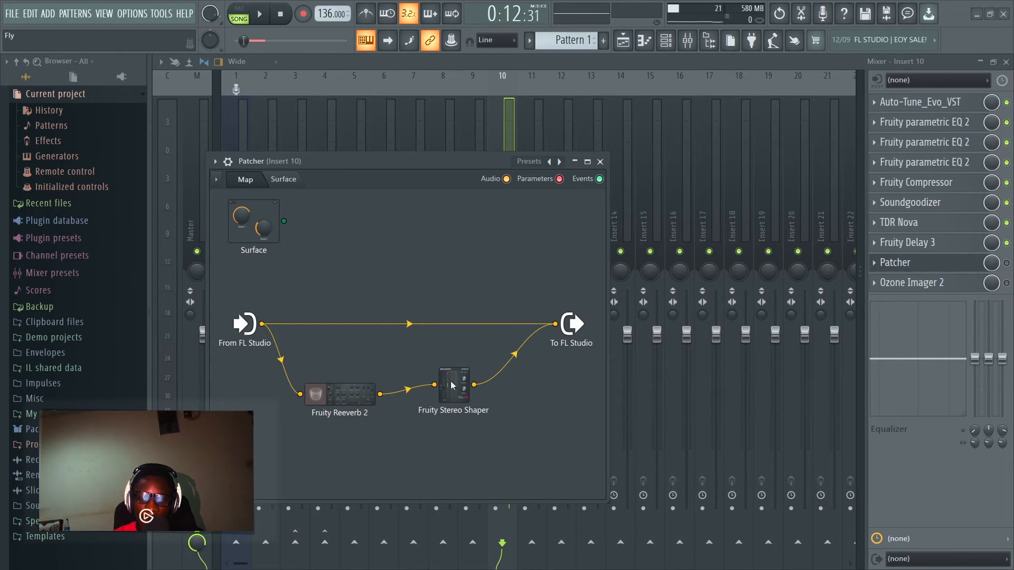
click(601, 163)
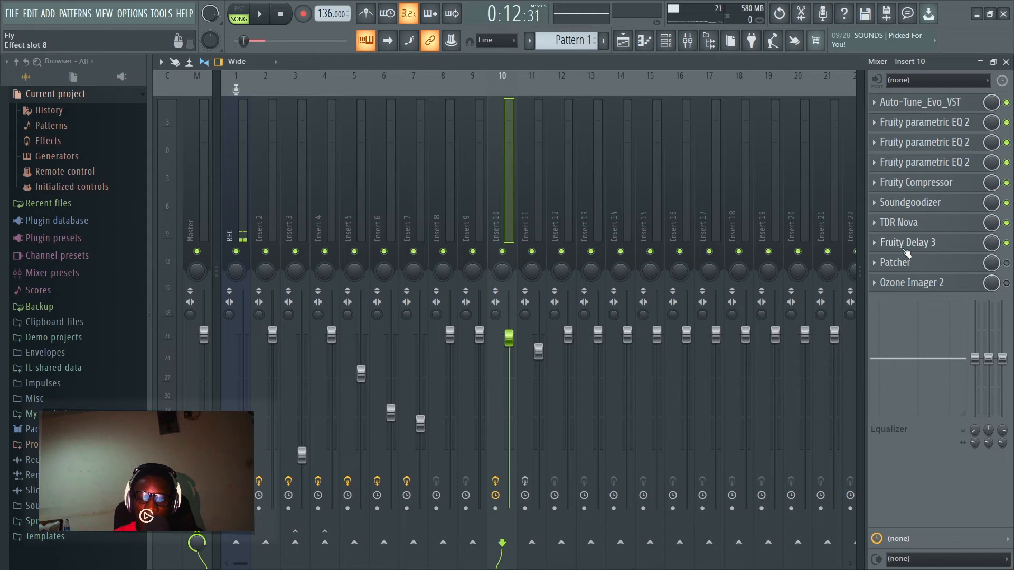
Step: Enable the Patcher on Insert 10 and audition the song with its reverb chain
click(964, 263)
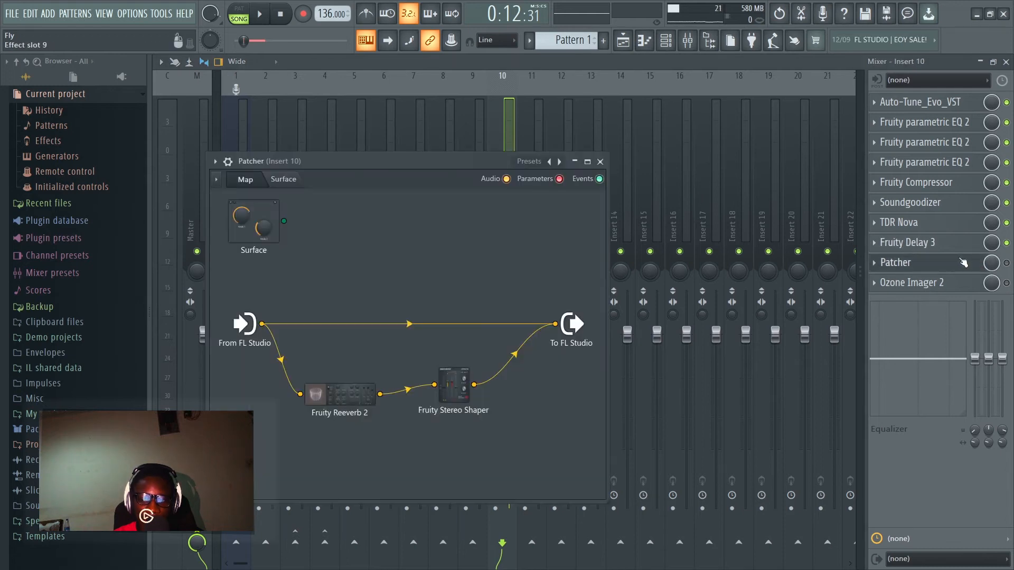
click(1007, 263)
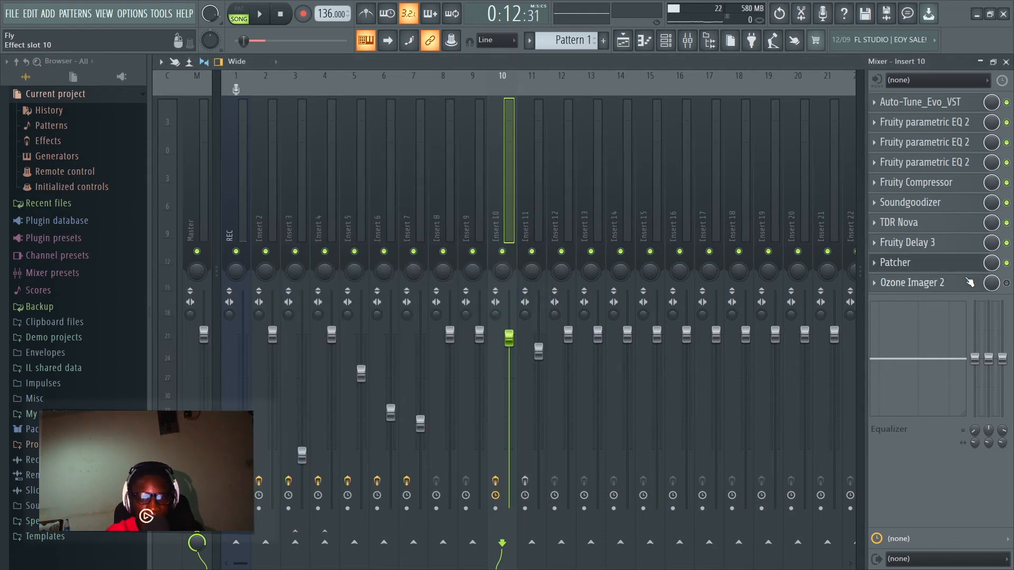
key(space)
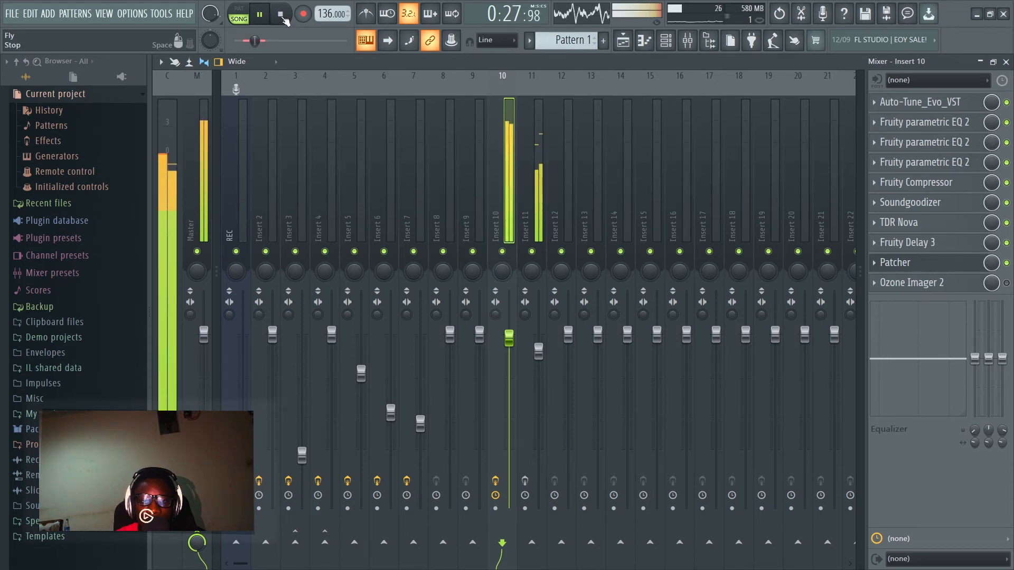
click(283, 17)
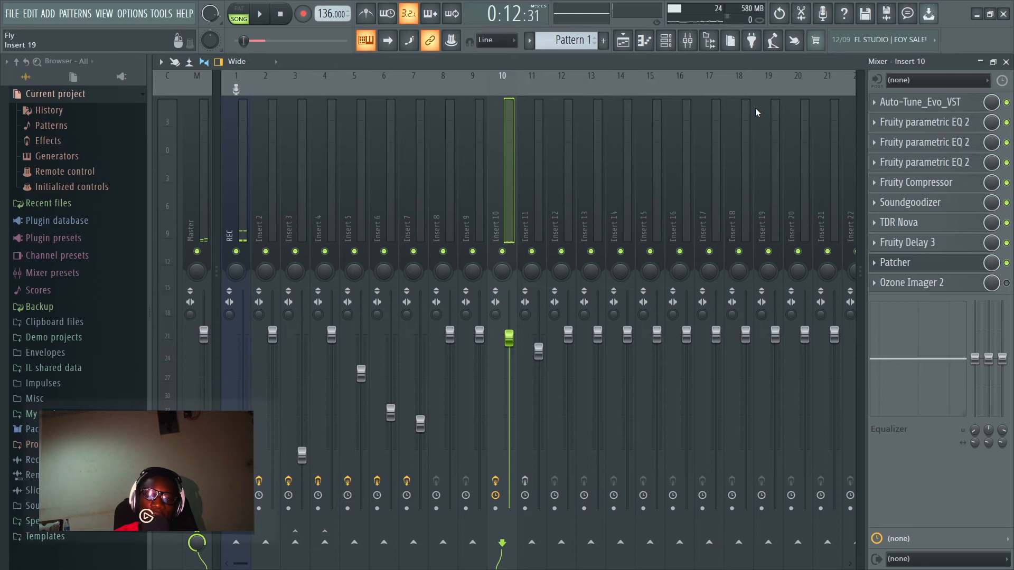
Step: Enable Ozone Imager 2 on Insert 10 and review its width and Stereoize settings
click(930, 283)
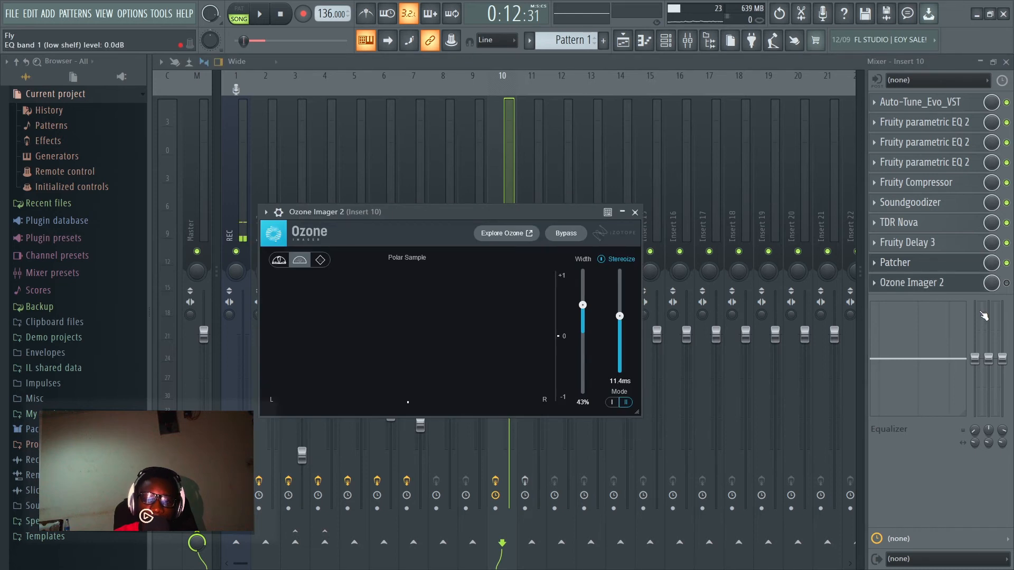
click(972, 285)
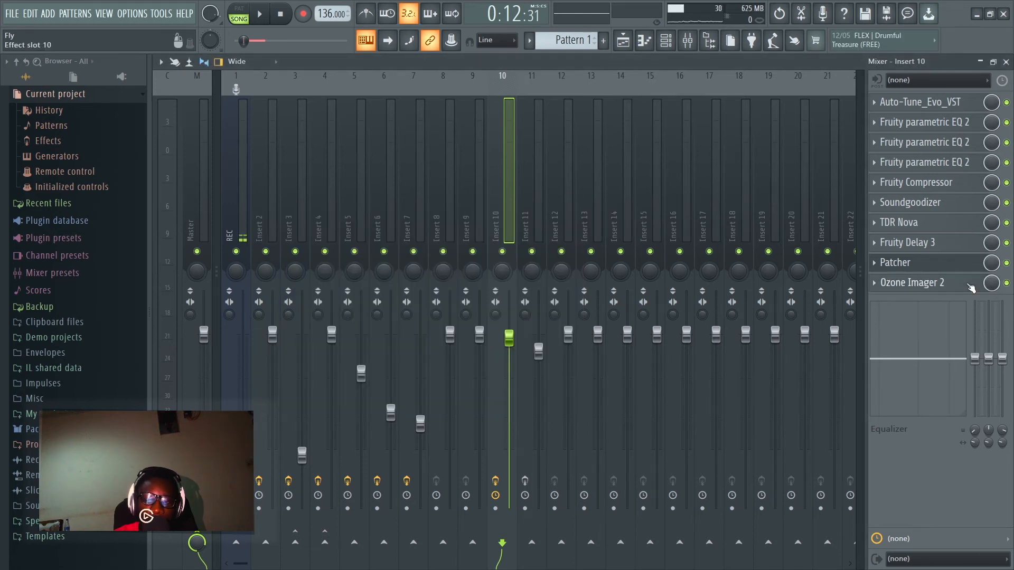
click(972, 285)
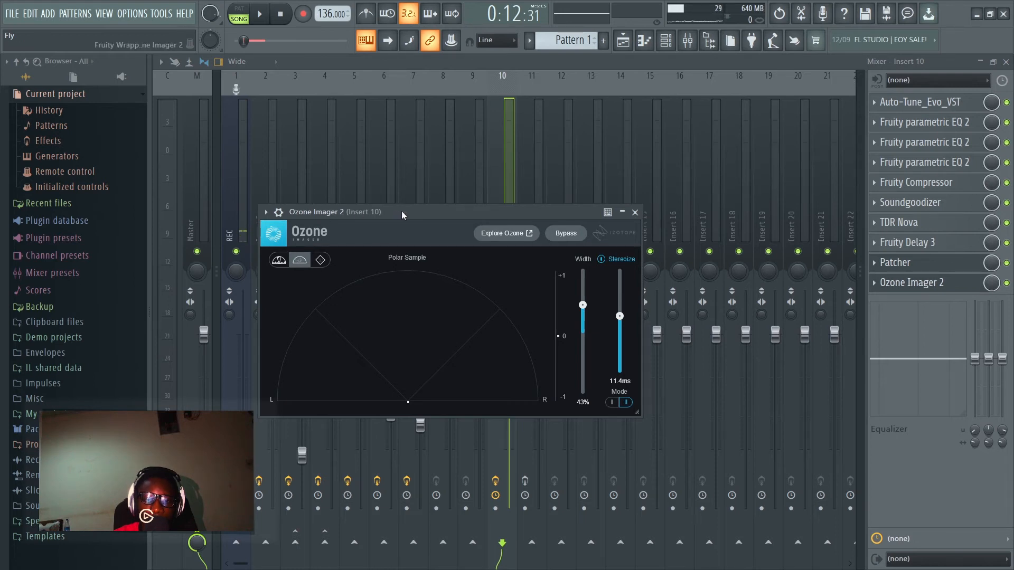
click(634, 213)
Step: Lower Insert 10's volume fader to slightly below -7 dB while auditioning the song with the full effects chain
click(264, 17)
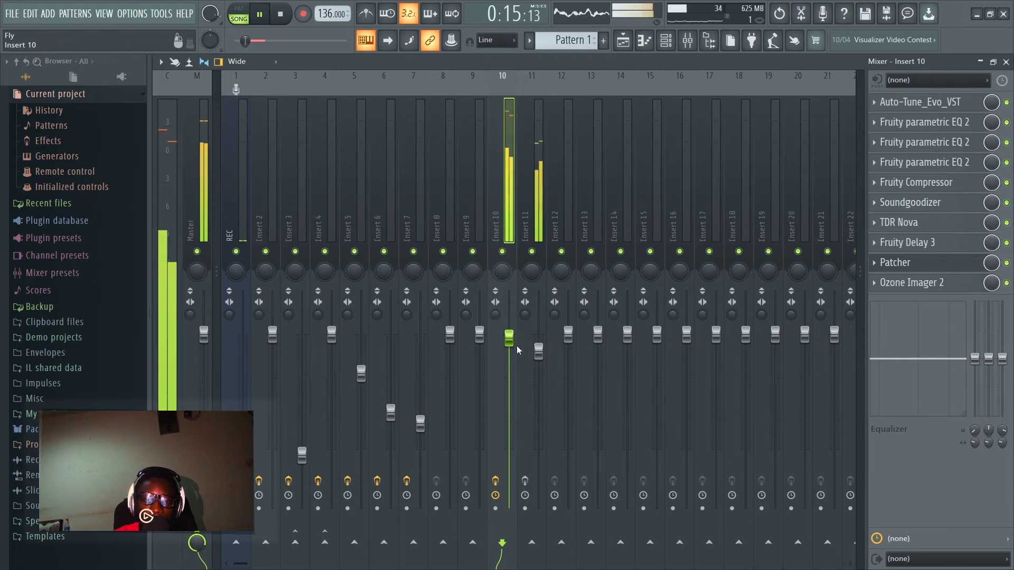
click(288, 20)
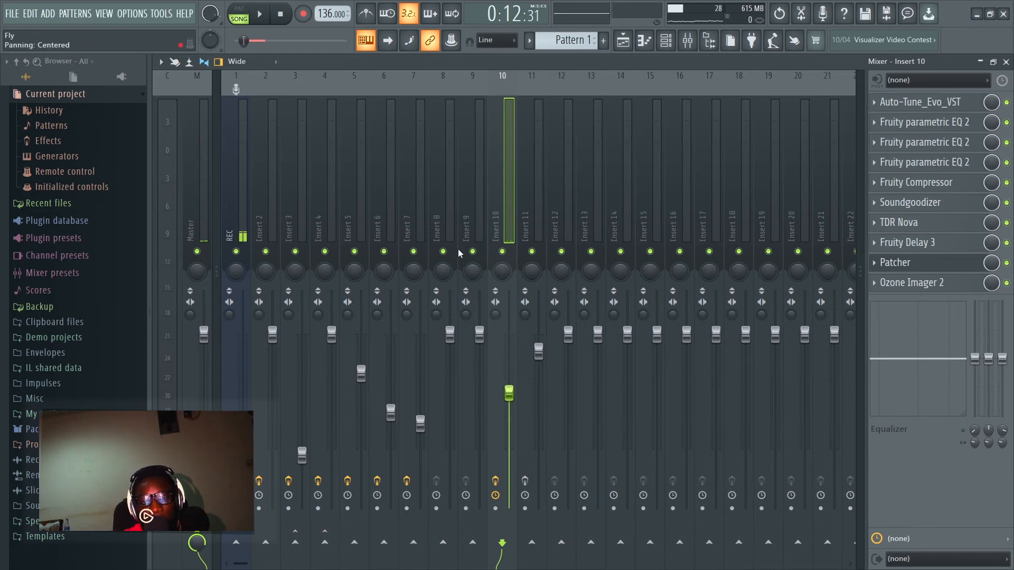
click(268, 22)
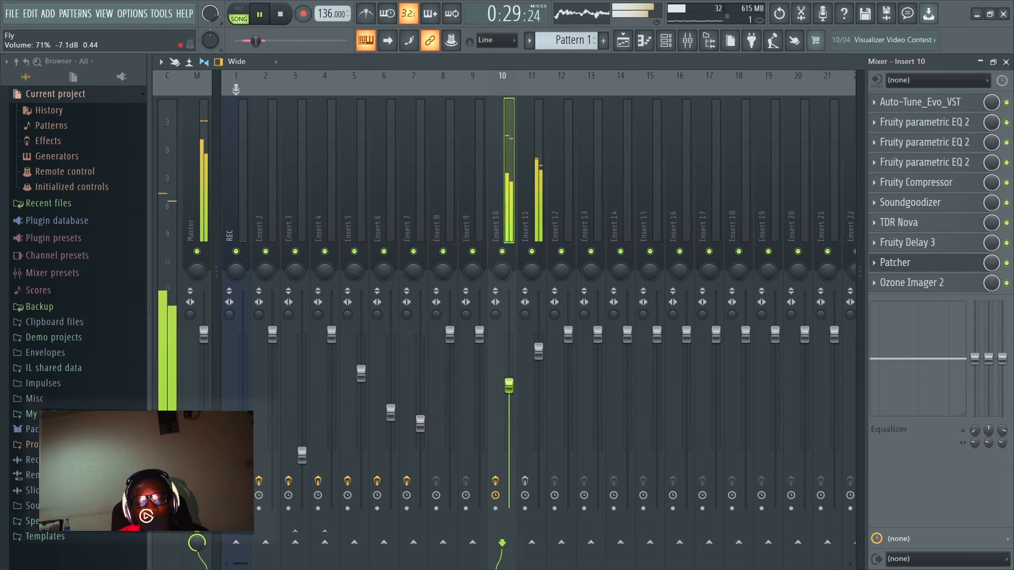
drag(513, 394, 512, 391)
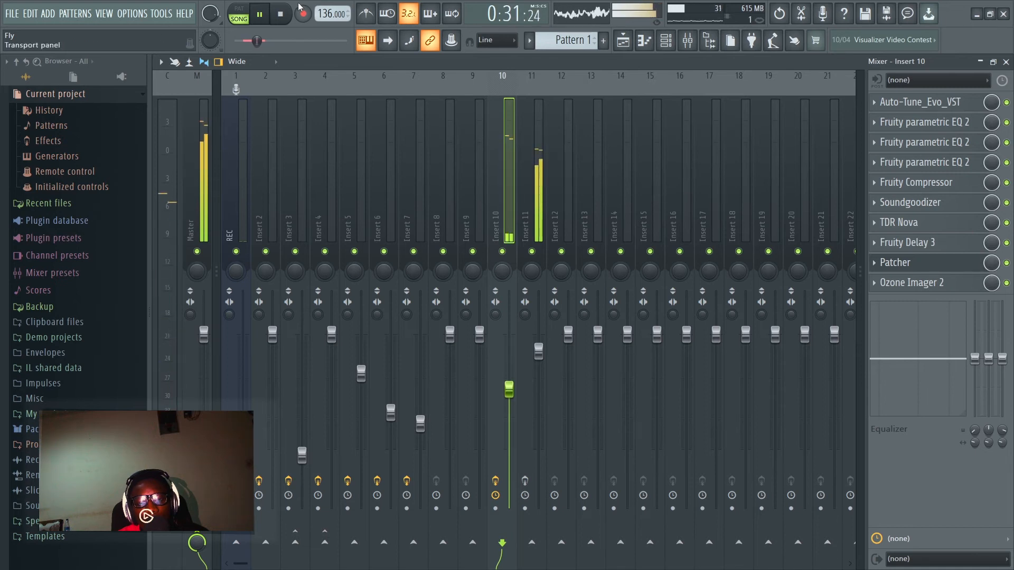
click(283, 15)
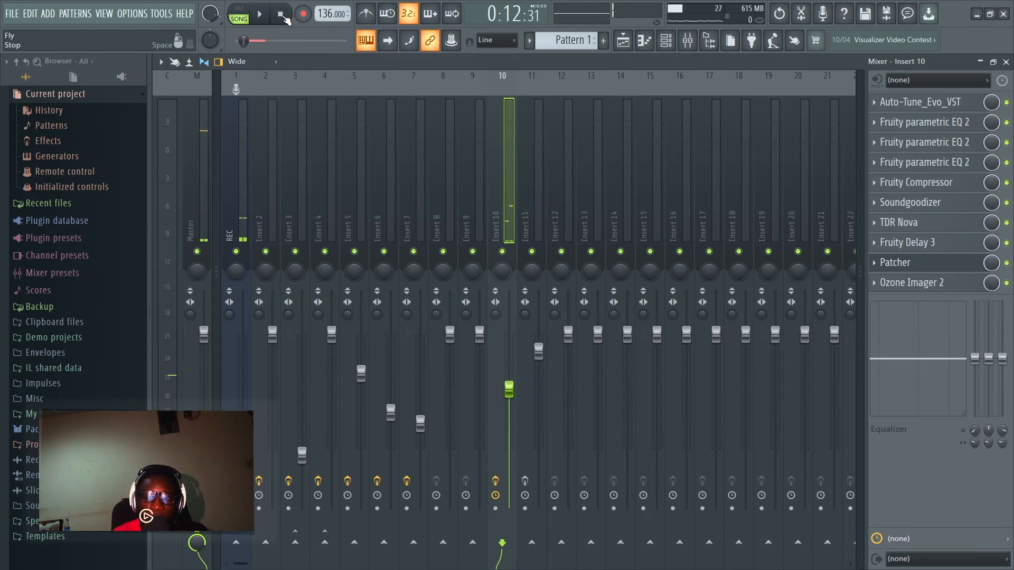
Step: Show the playlist and play the selected intro section of the song
key(F5)
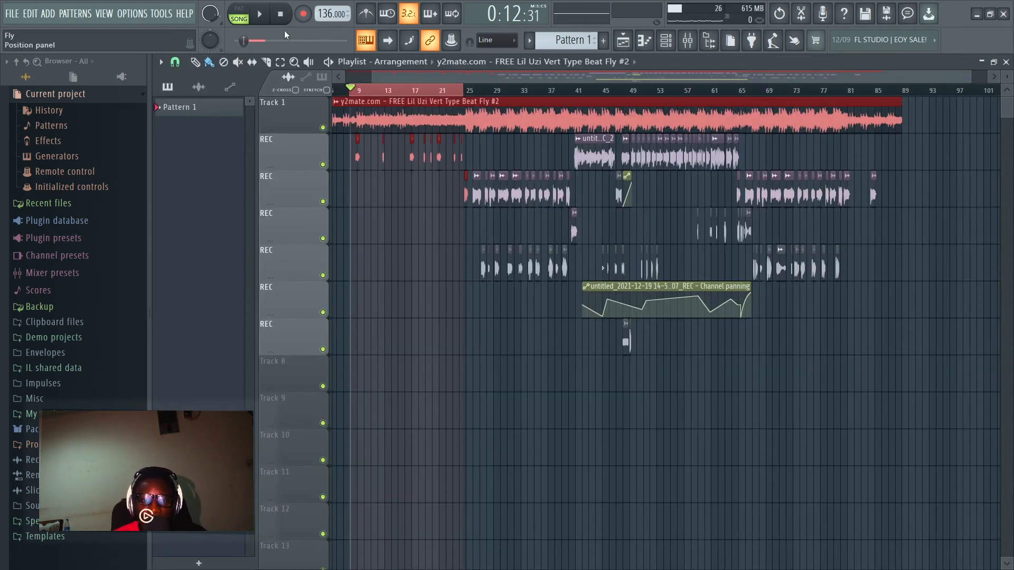
click(268, 17)
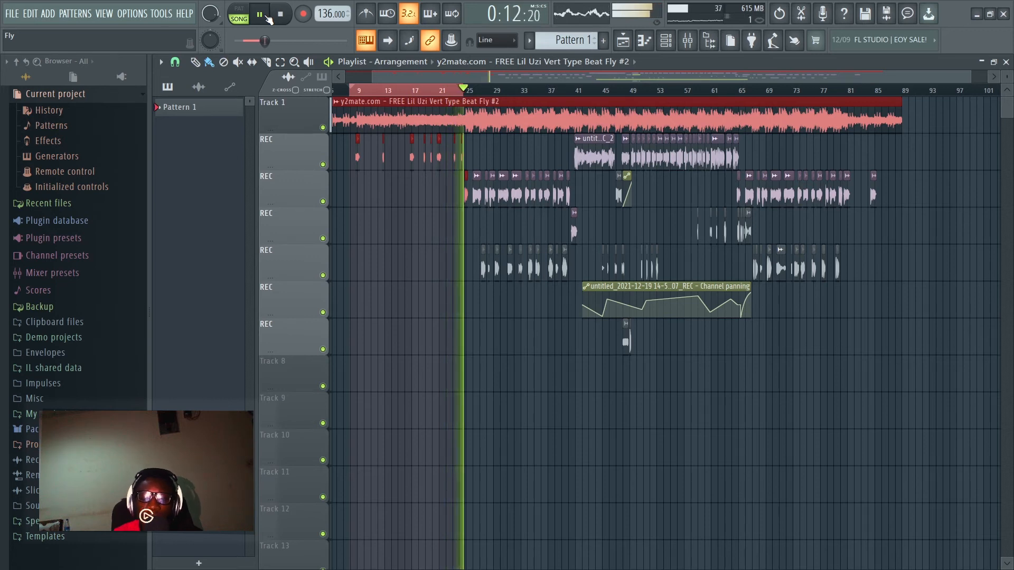
click(269, 20)
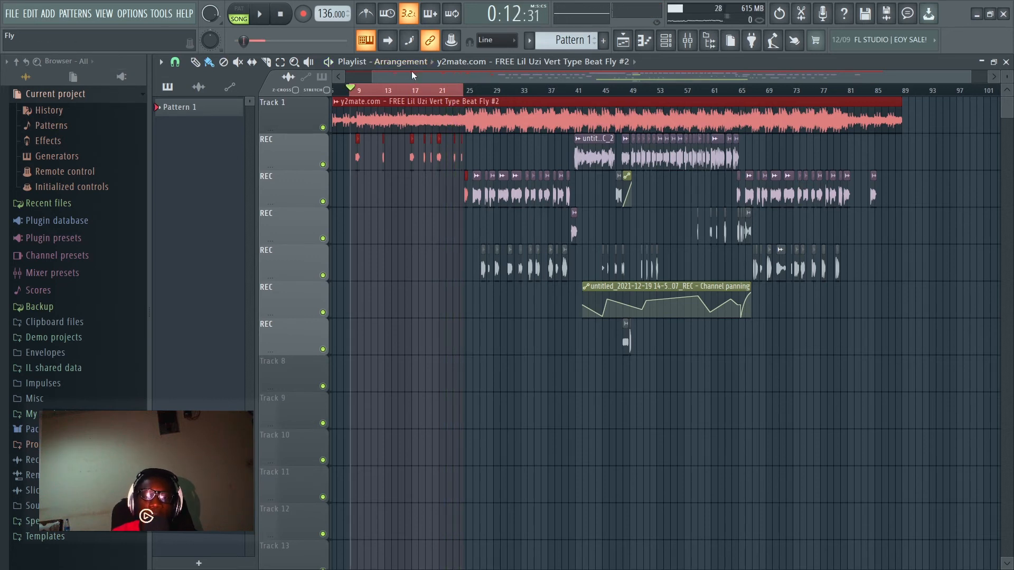
Step: Clear the time selection, play the song from about bar 24, and mute the fourth REC track, directly above the channel panning automation
click(464, 91)
drag(464, 94, 464, 98)
key(space)
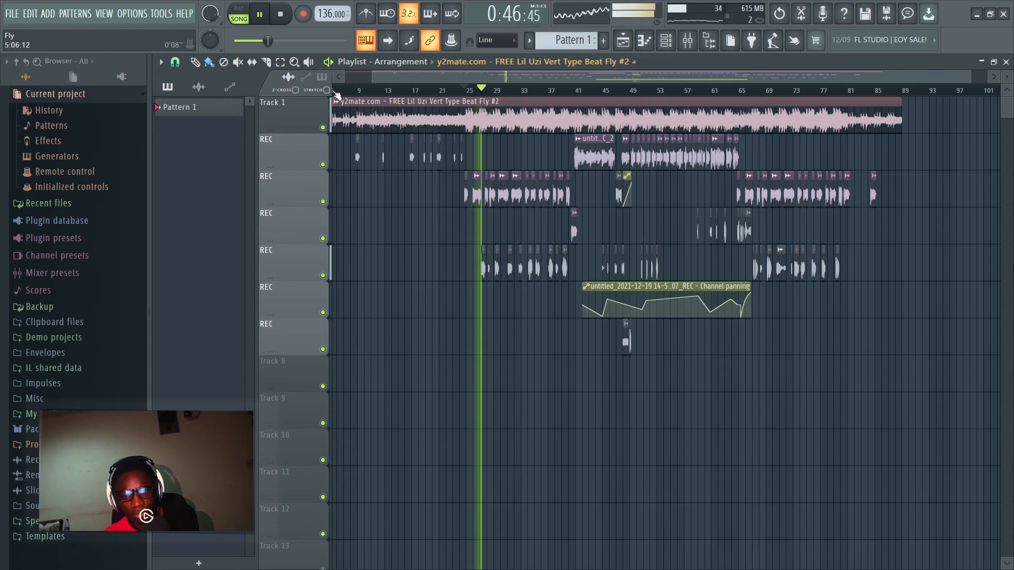
click(322, 275)
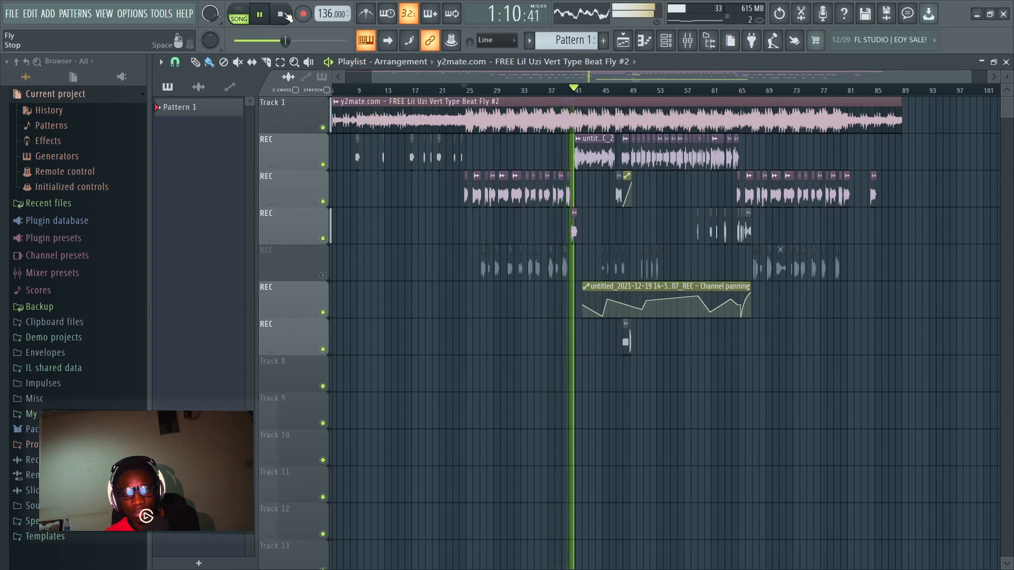
Step: Stop playback, move the song position to just before bar 24, and show the mixer
click(282, 14)
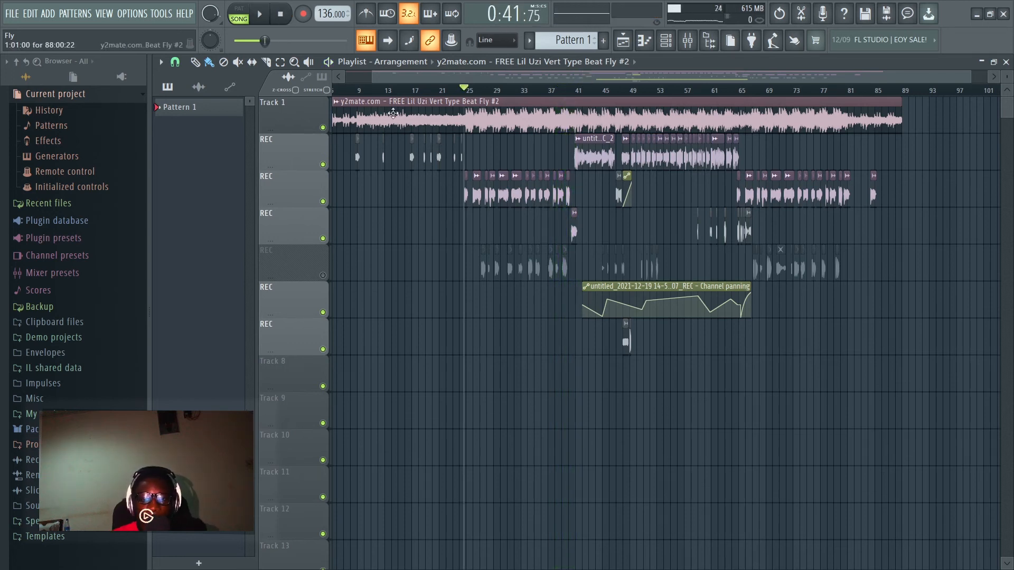
drag(467, 96, 462, 98)
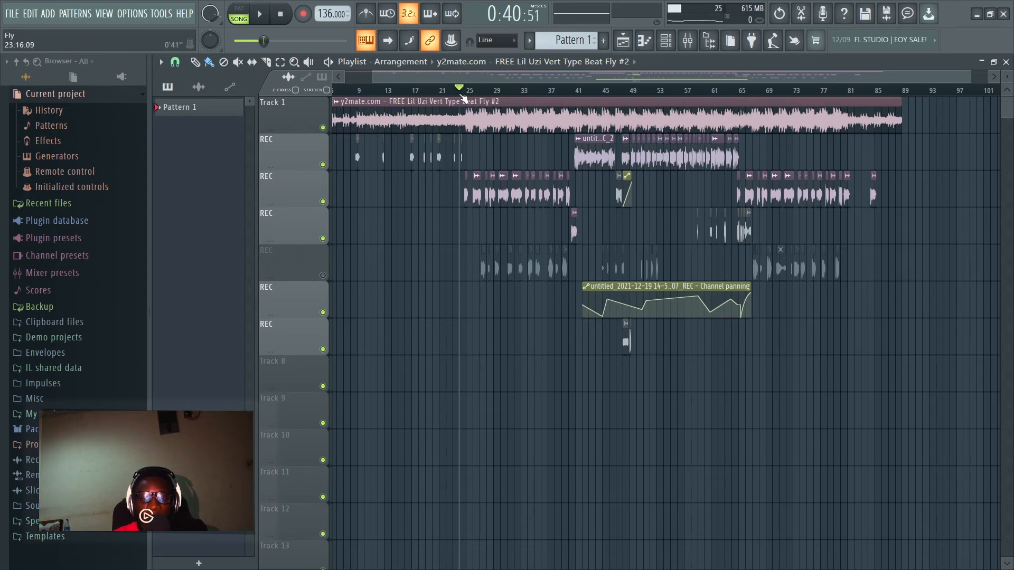
click(687, 41)
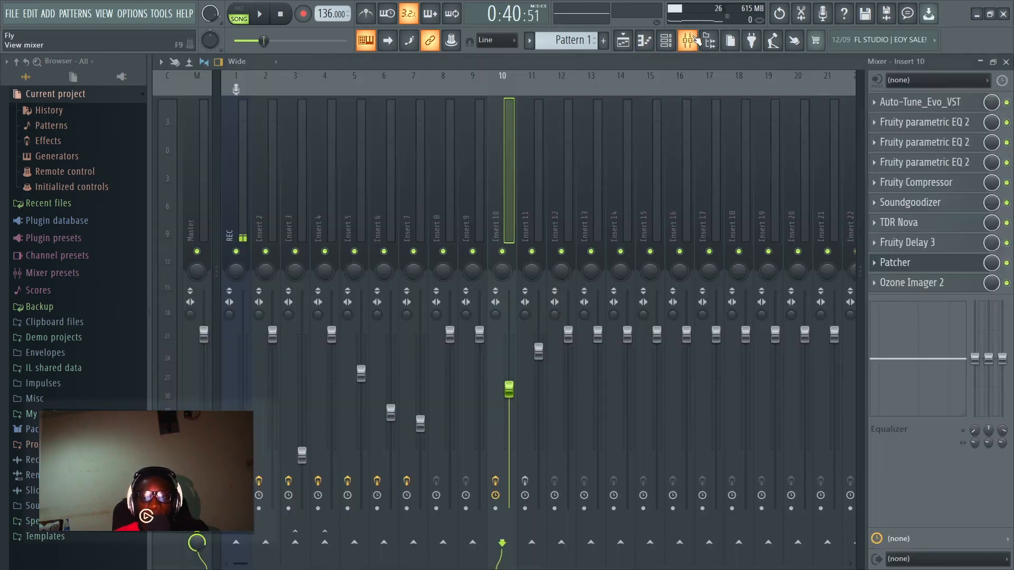
Step: Enable Auto-Tune Evo on Insert 2 and set its Retune Speed to 8 and Humanize to 74 while auditioning the song
click(1007, 63)
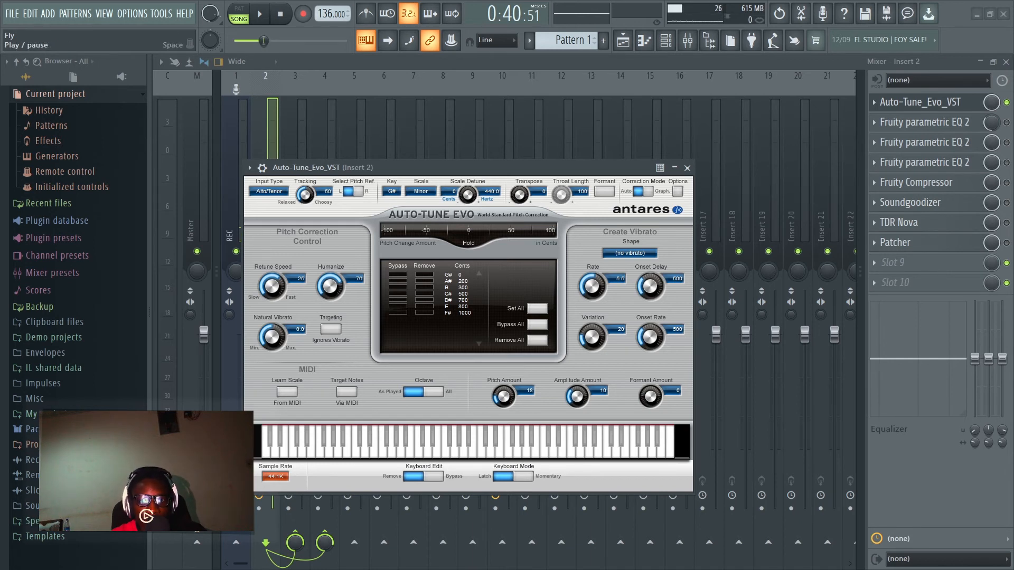
key(space)
drag(276, 287, 277, 289)
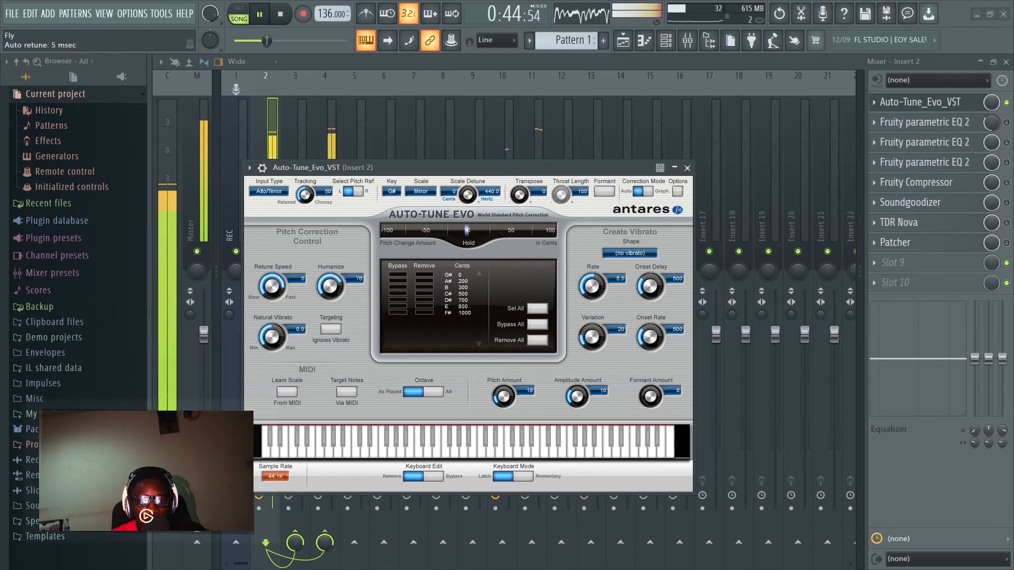
drag(330, 286, 272, 283)
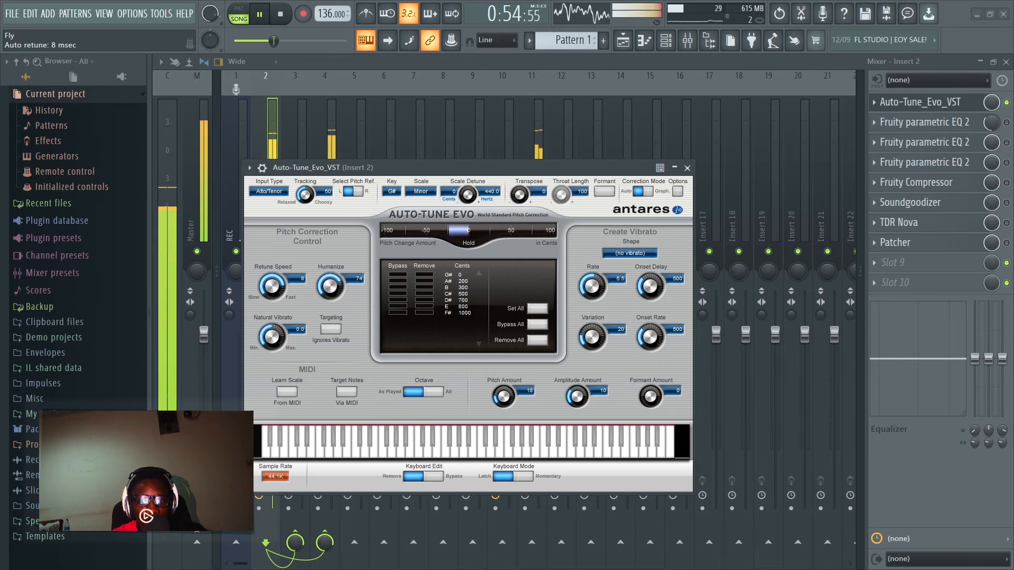
click(687, 167)
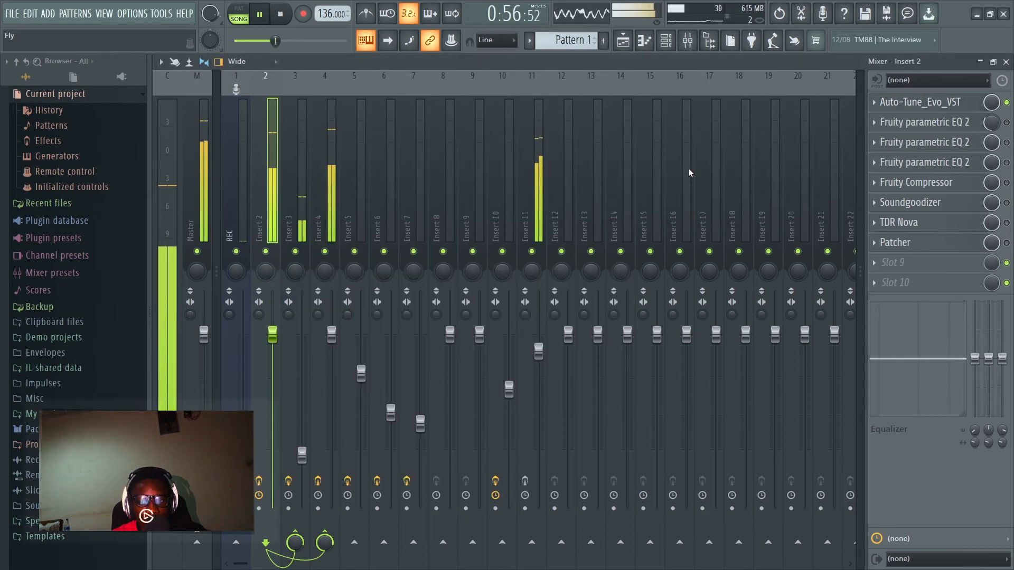
key(space)
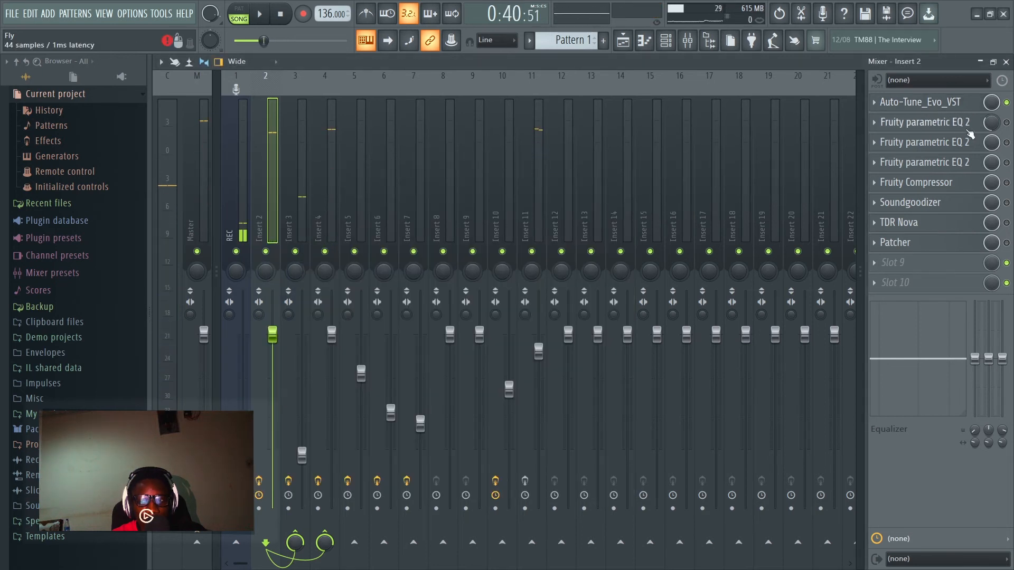
Step: Enable the three Fruity parametric EQ 2 plugins on Insert 2 and review each one's curve
click(1007, 123)
click(1007, 143)
click(1007, 163)
click(947, 125)
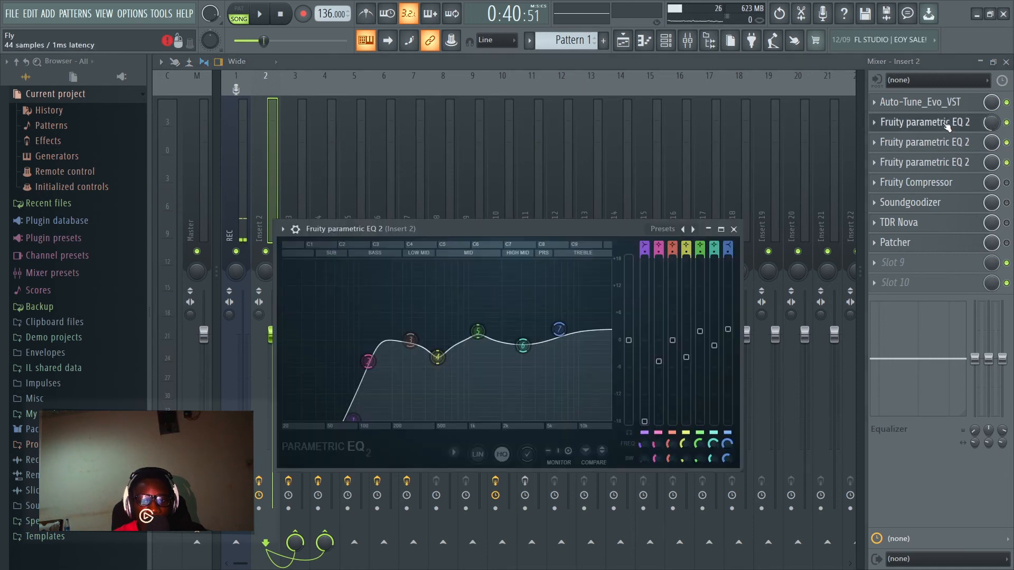
click(948, 144)
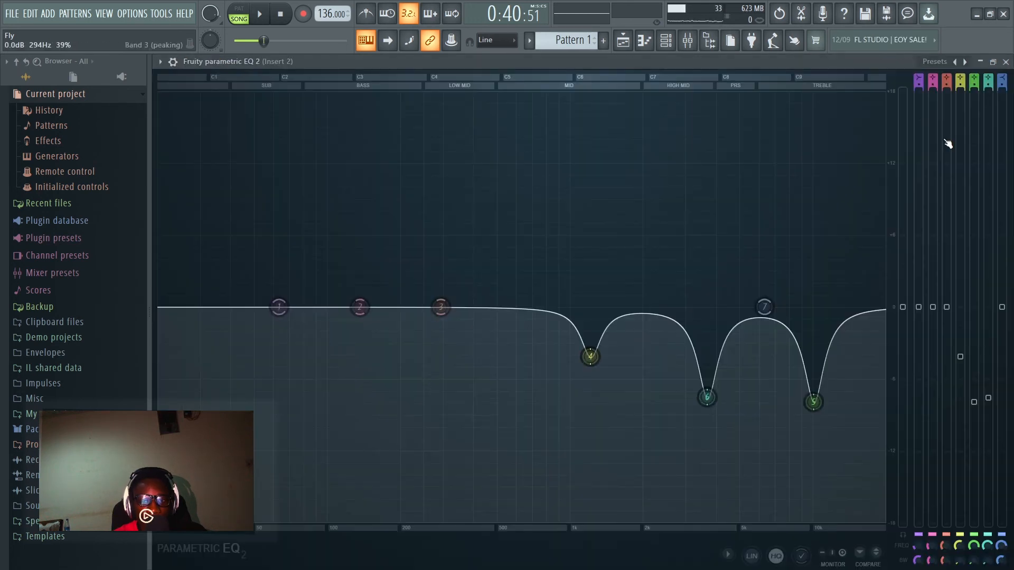
click(1004, 63)
click(926, 163)
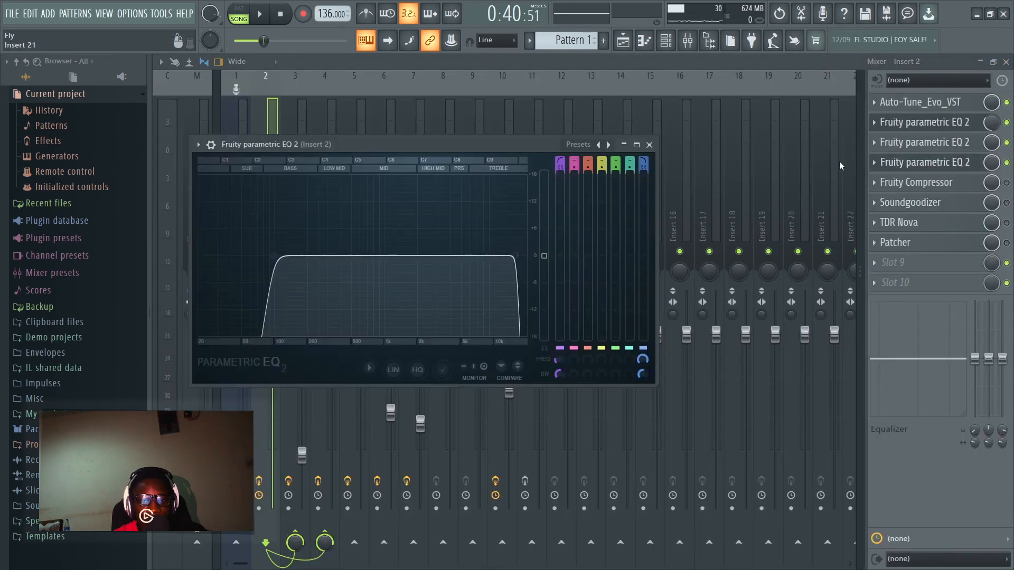
click(650, 145)
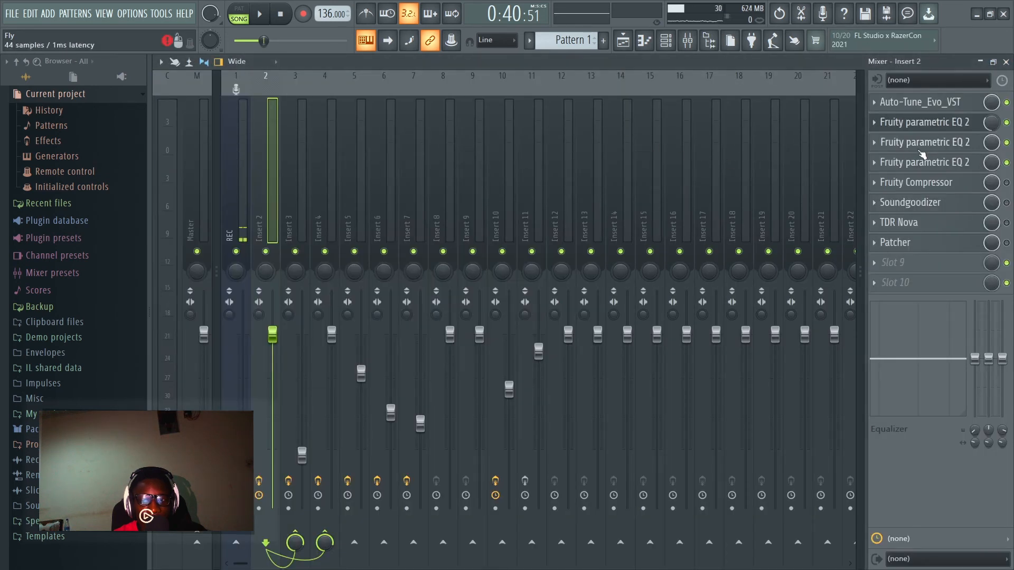
Step: Enable Fruity Compressor and Soundgoodizer on Insert 2 and look at the Soundgoodizer setting
click(953, 184)
click(1006, 182)
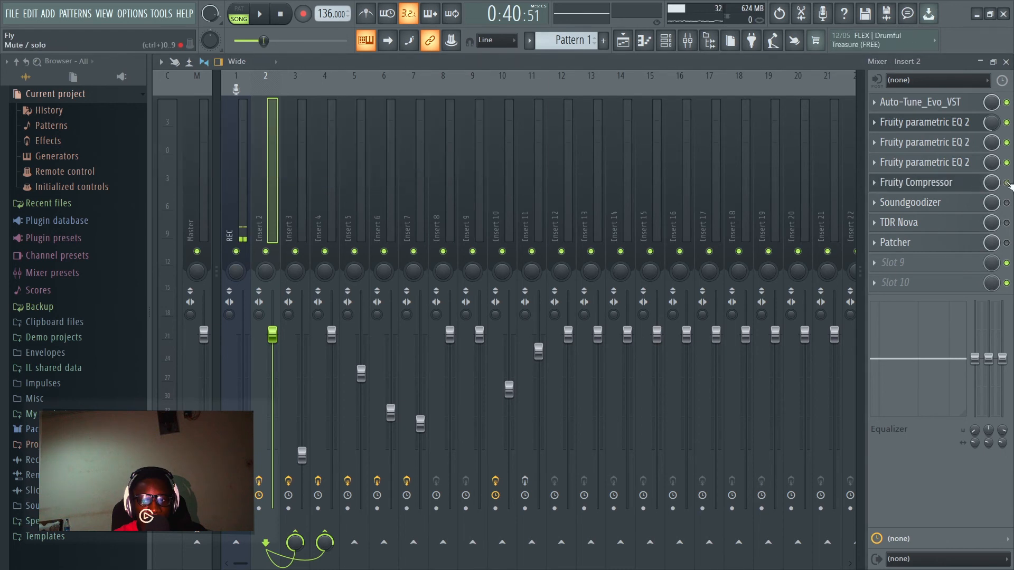
click(925, 210)
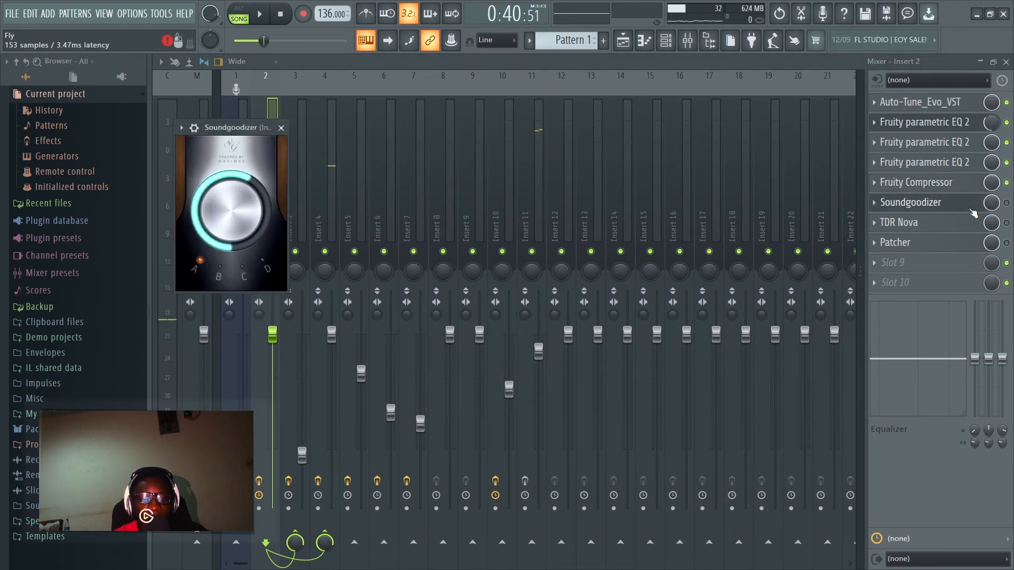
click(1006, 203)
Step: Enable TDR Nova and Patcher on Insert 2, reviewing the de-esser settings and the Patcher's reverb and stereo shaper map
click(928, 227)
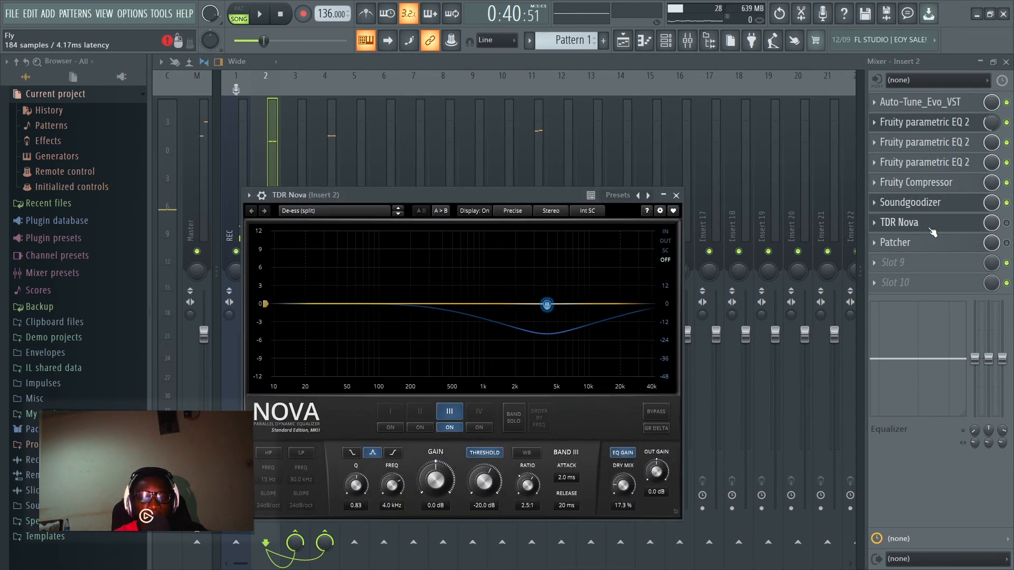
click(1006, 223)
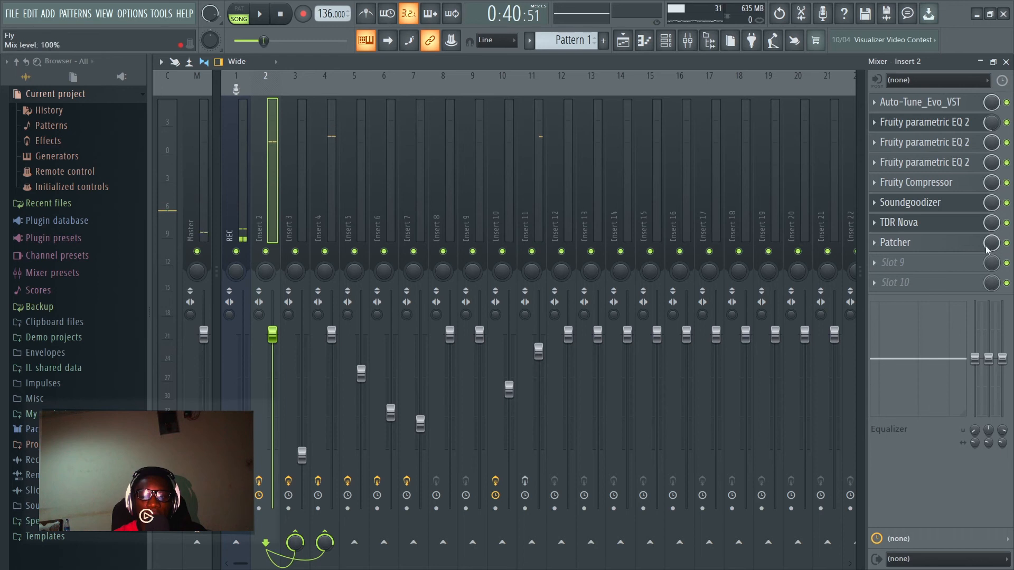
click(938, 244)
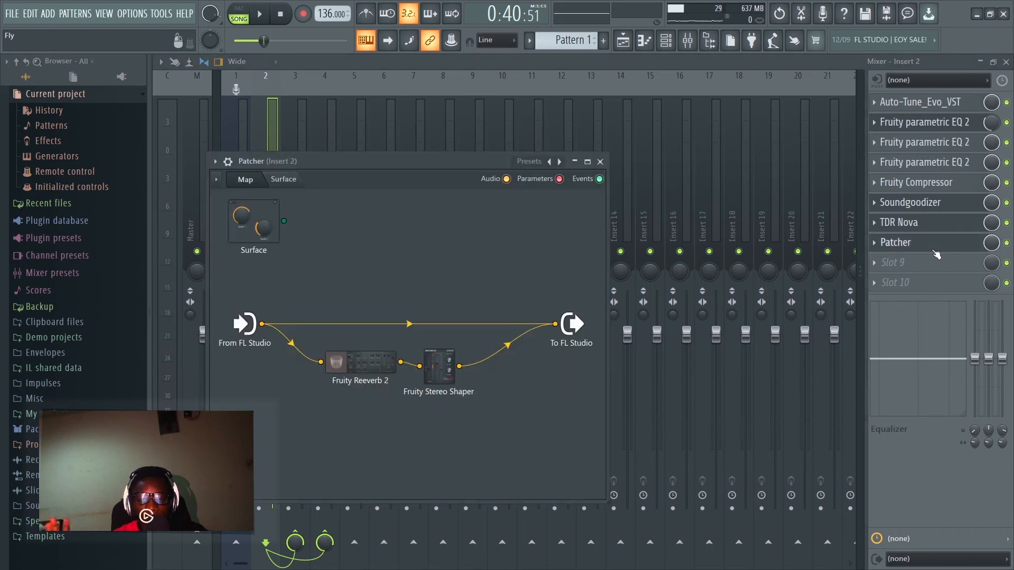
click(600, 162)
Step: Lower Insert 2's volume fader to -6.8 dB and audition the song with the full effects chain
key(space)
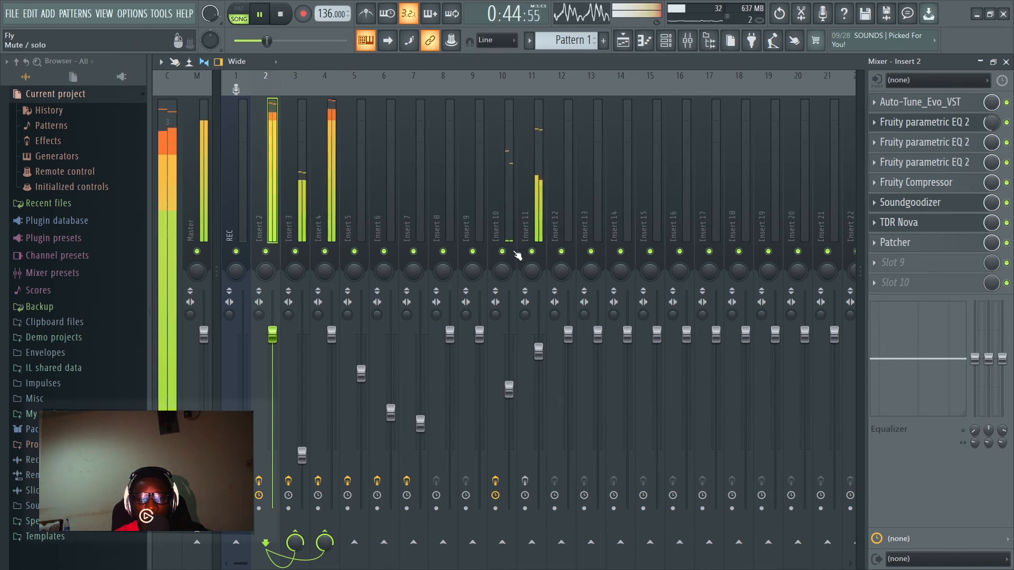
key(space)
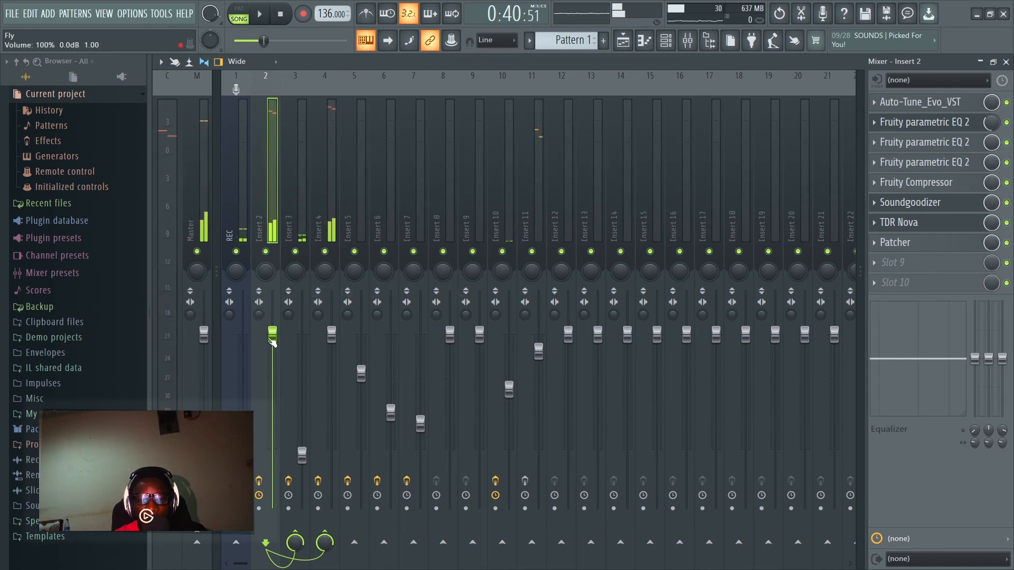
drag(273, 343, 273, 384)
key(space)
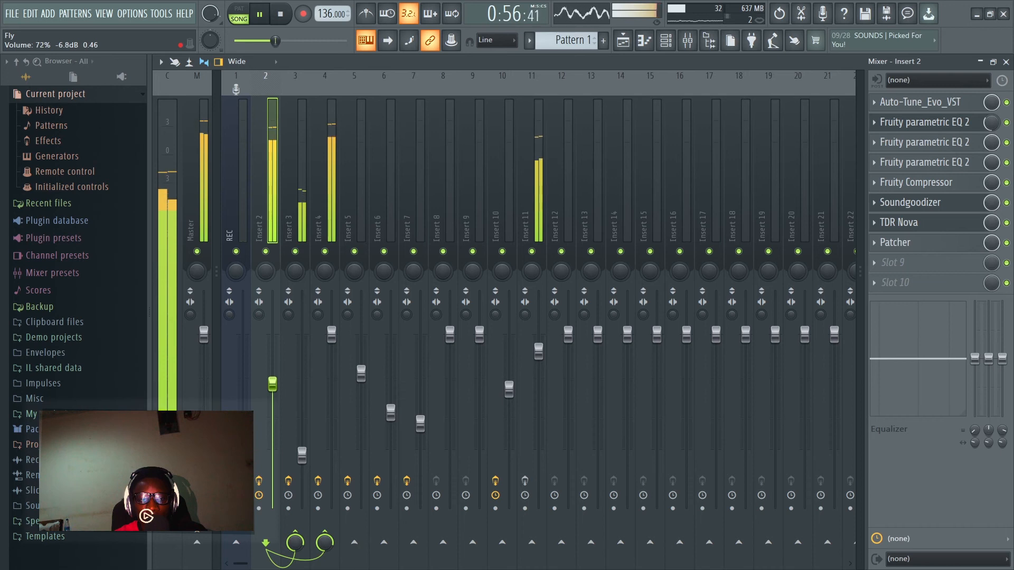
key(space)
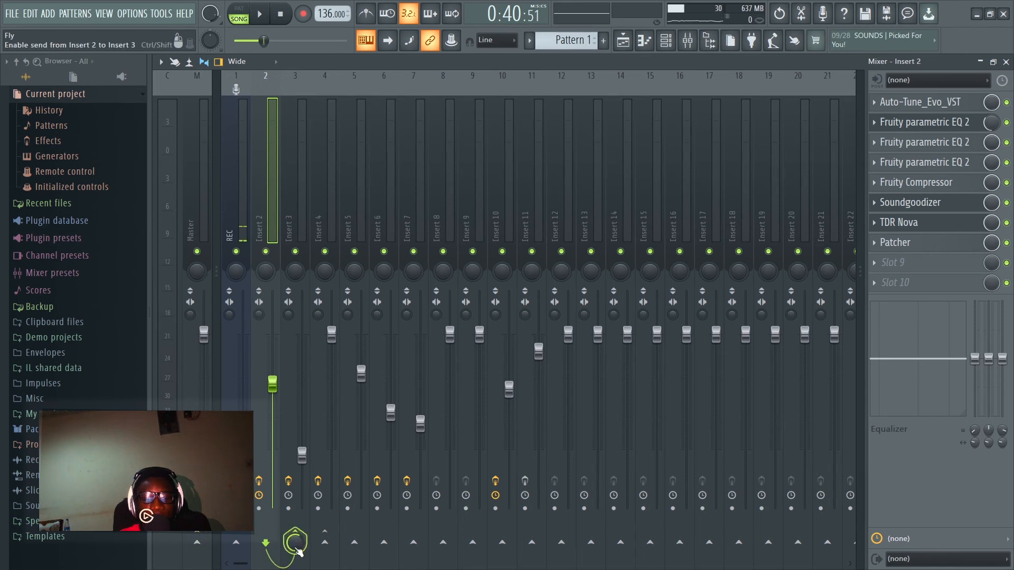
Step: Re-enable Insert 2's send to Insert 4 and view the effect chains of Inserts 3 and 4
click(325, 543)
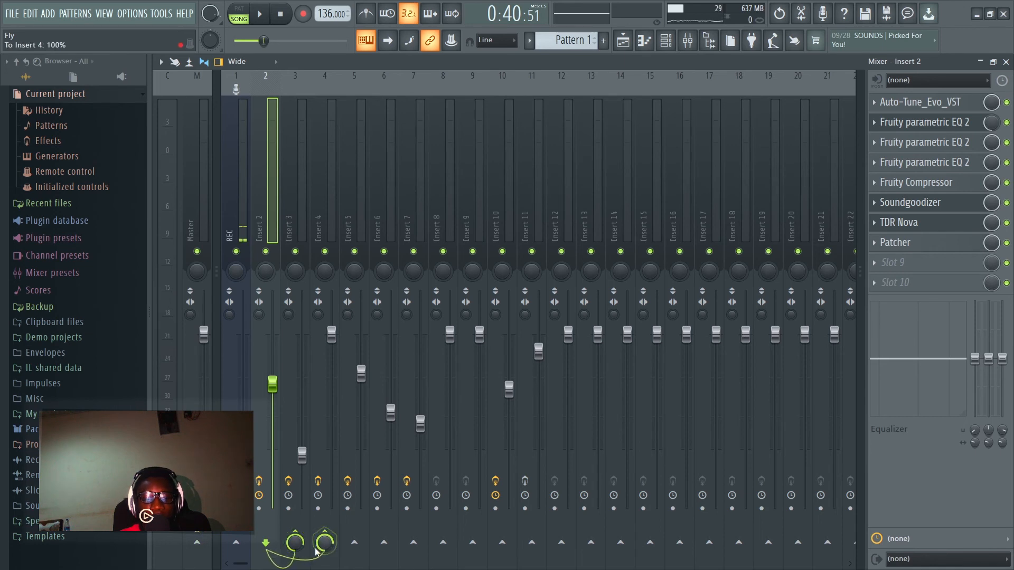
click(301, 222)
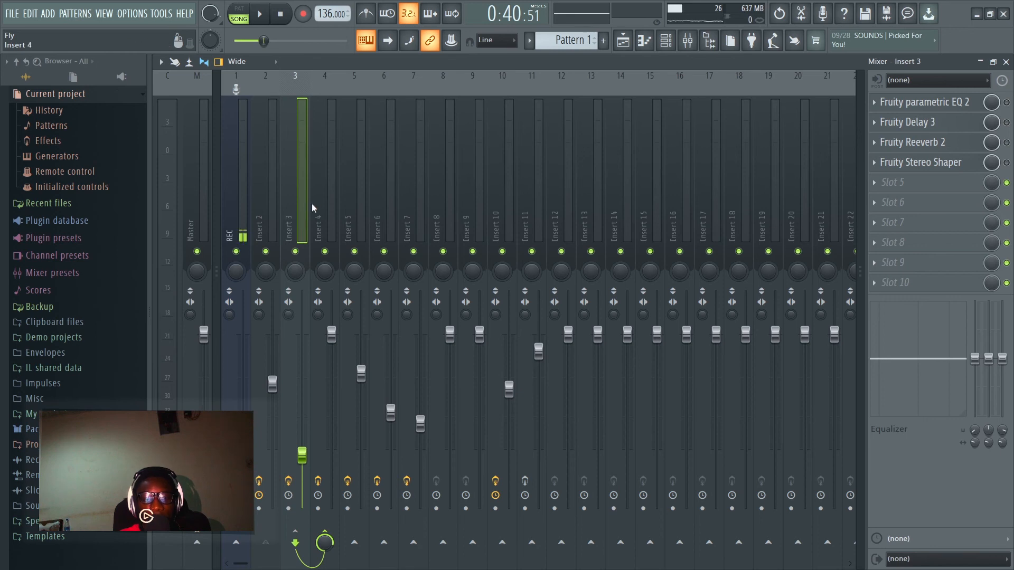
click(317, 201)
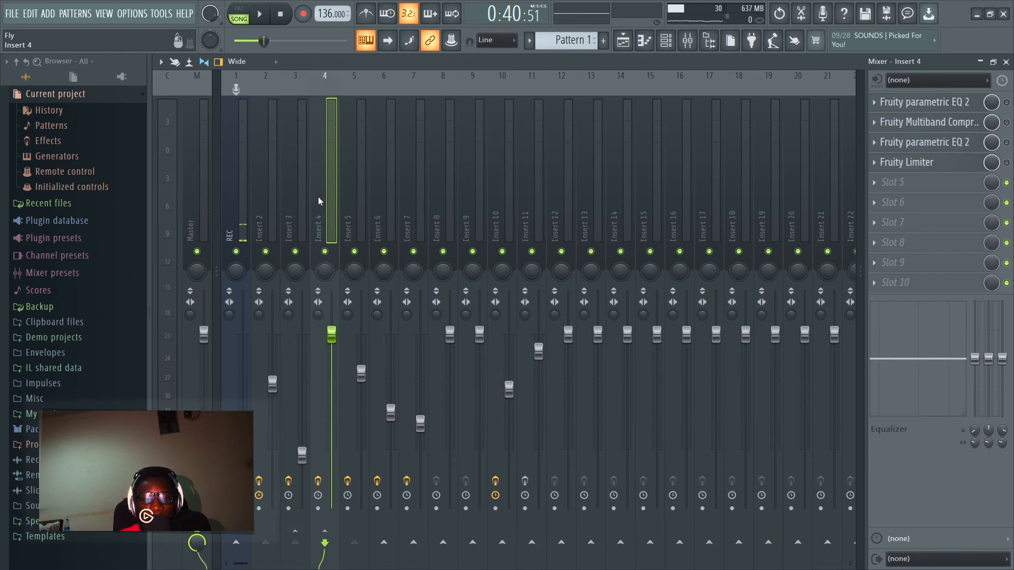
Step: Toggle Insert 3's routing to the Master and to Insert 4, restore it, and review Insert 2's sends
click(294, 154)
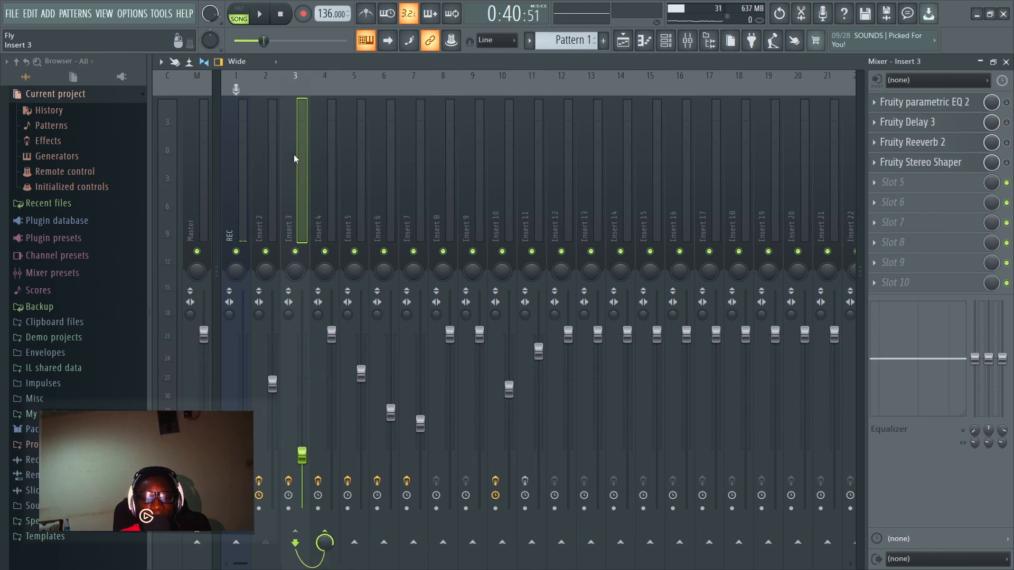
click(197, 542)
click(198, 541)
click(325, 543)
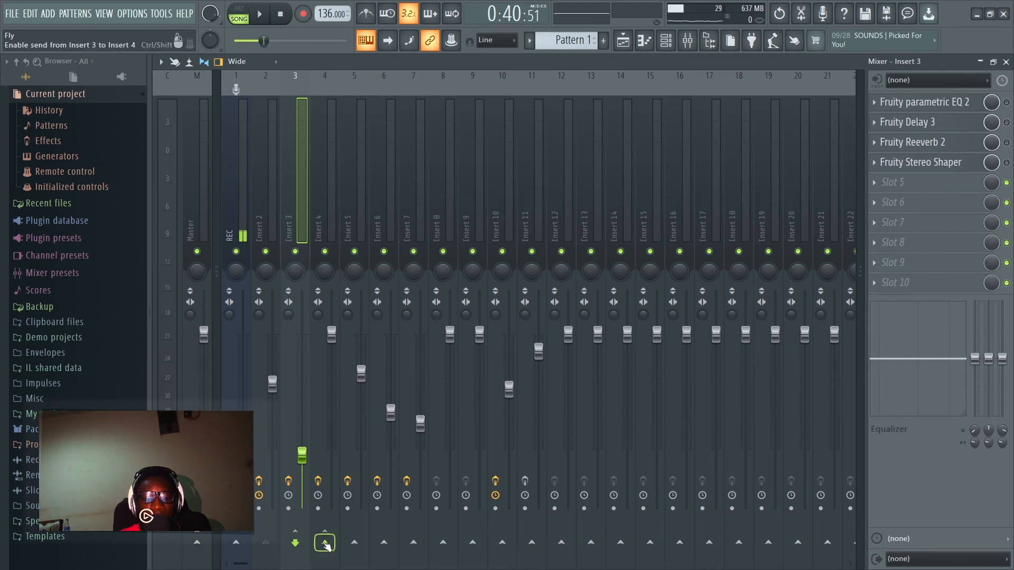
click(325, 544)
click(272, 233)
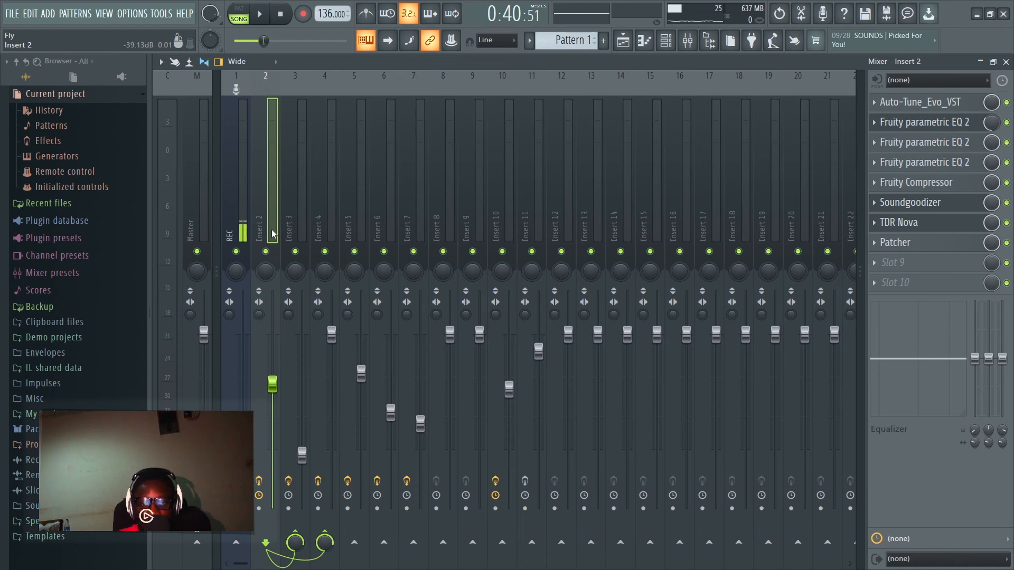
Step: Enable Fruity parametric EQ 2 and Fruity Delay 3 on Insert 3 and review the delay's settings
click(297, 191)
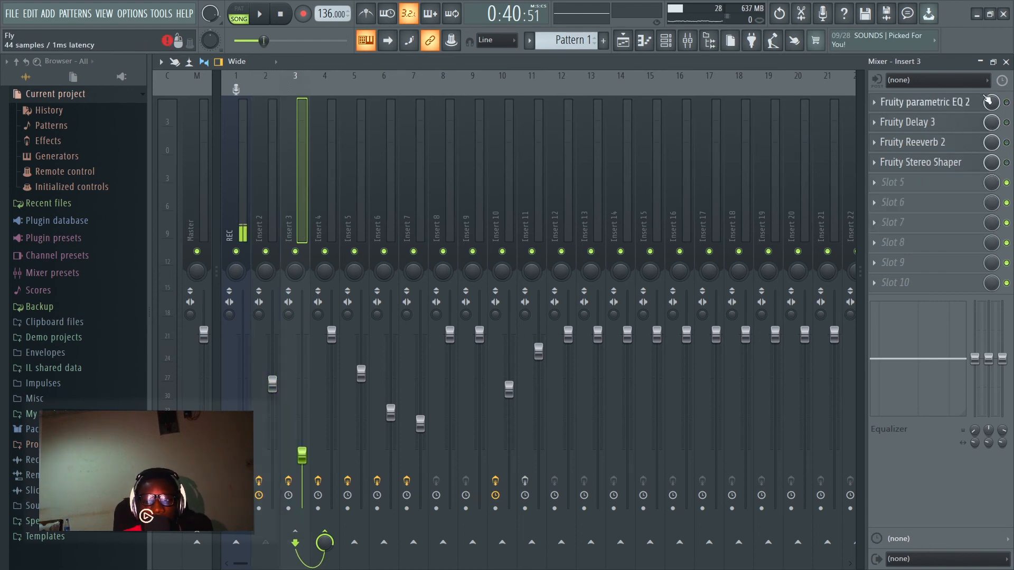
click(949, 108)
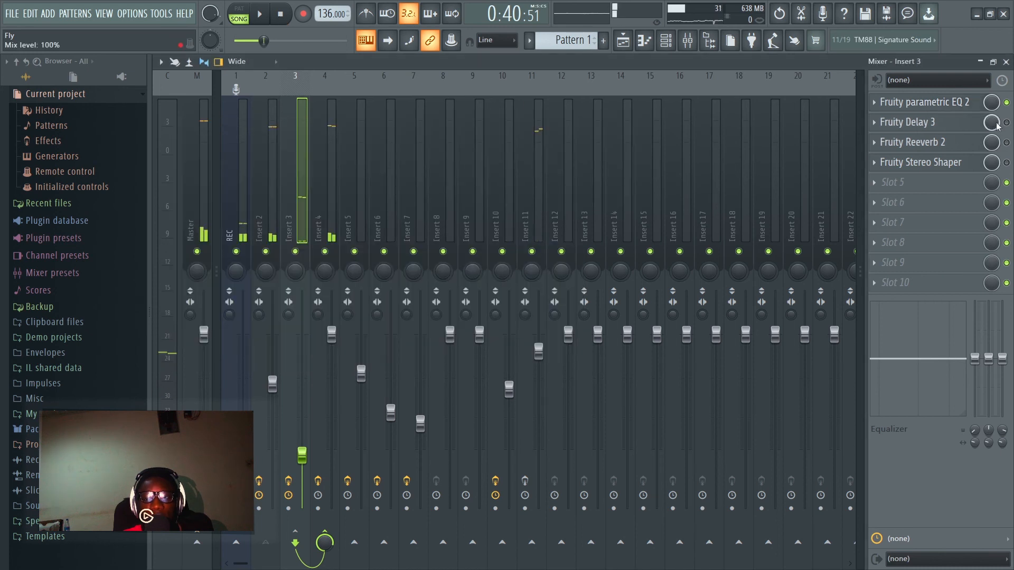
click(1007, 122)
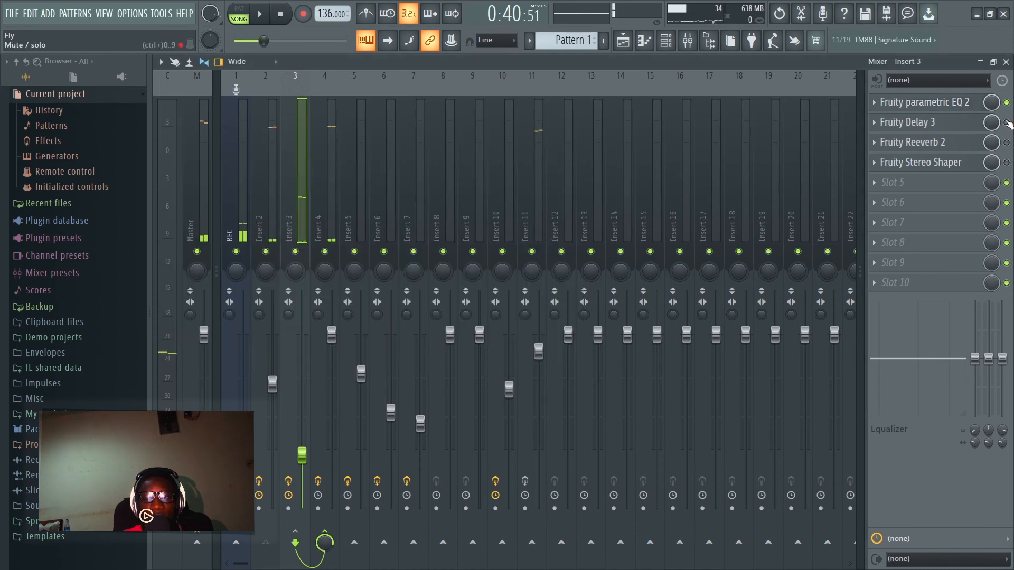
click(958, 130)
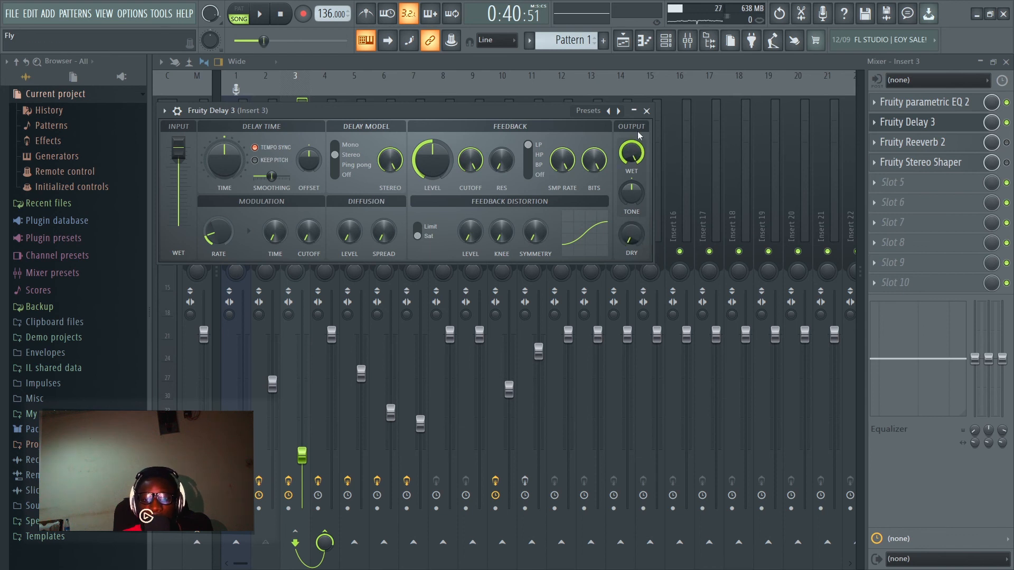
click(647, 111)
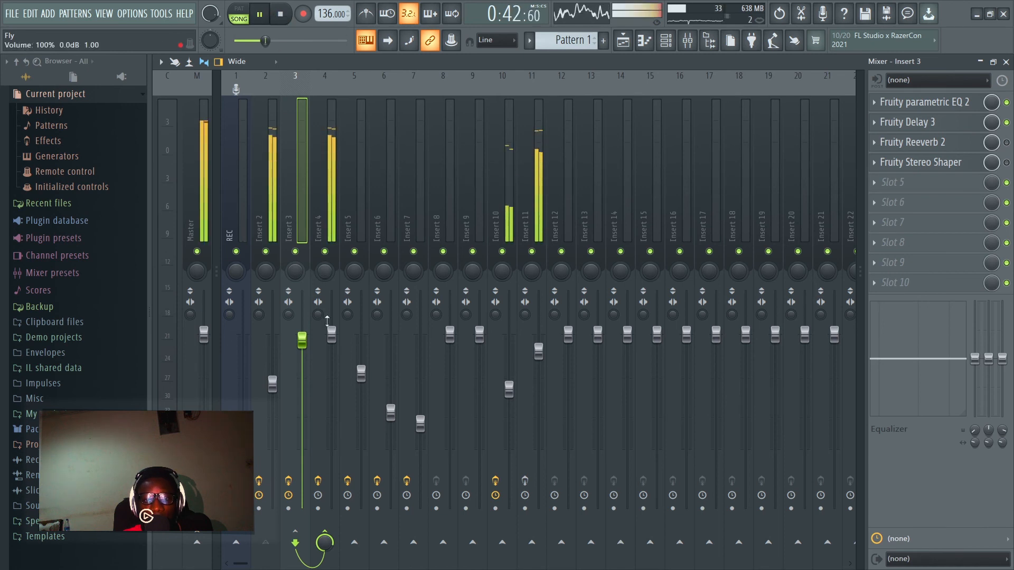
Step: Audition the delay on Insert 3 at a high level, stop playback, and lower Insert 3's fader to about -18.4 dB
drag(305, 340, 305, 346)
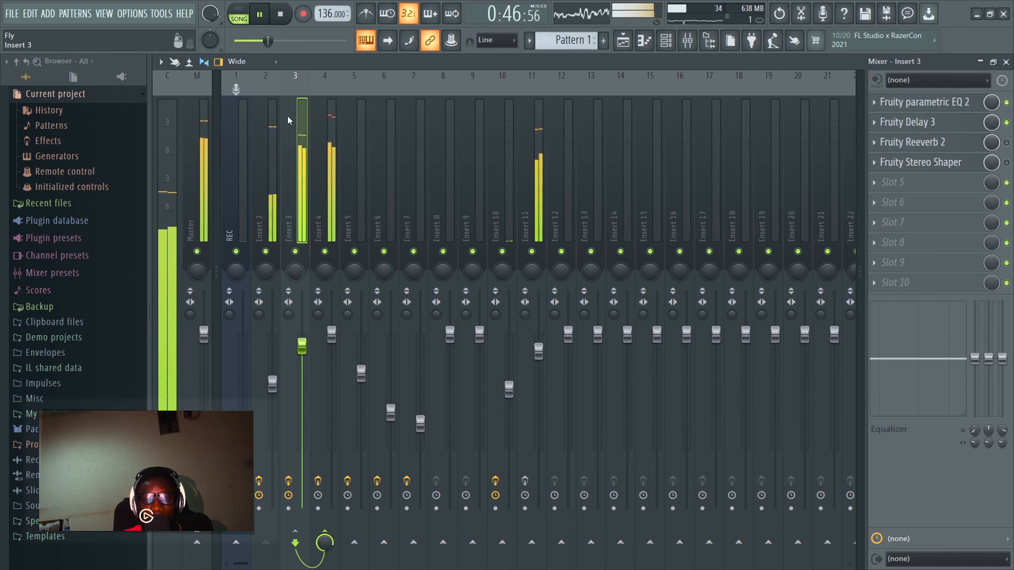
key(space)
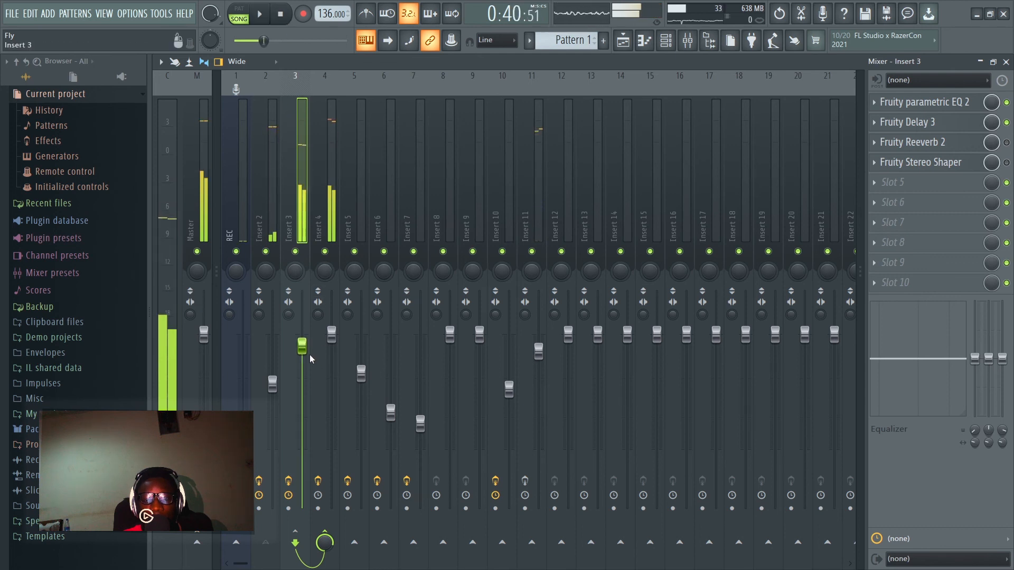
drag(303, 347, 302, 427)
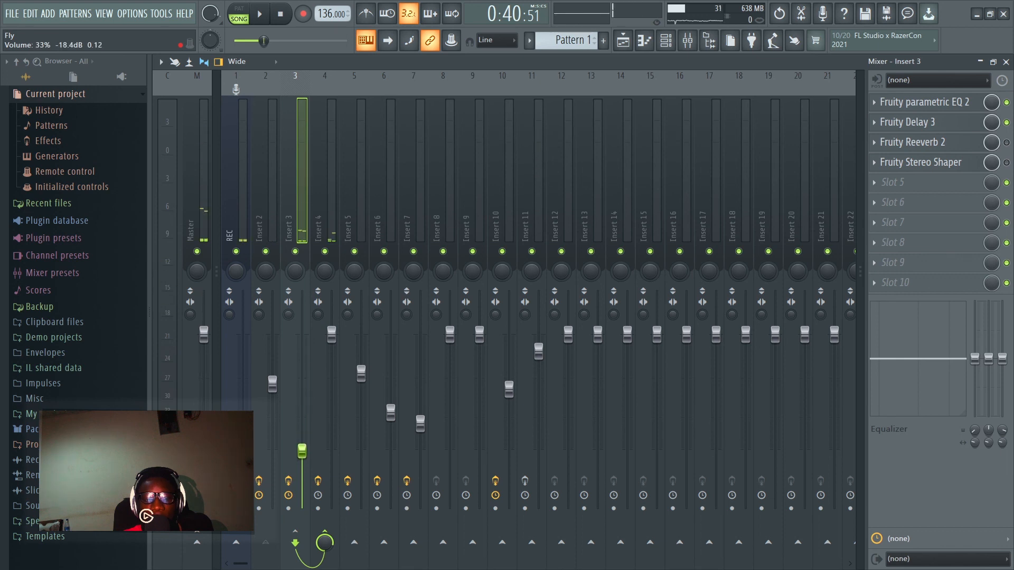
Step: Audition the song with the delay on Insert 3, set Insert 3's fader to about -18.0 dB, and stop playback
click(260, 16)
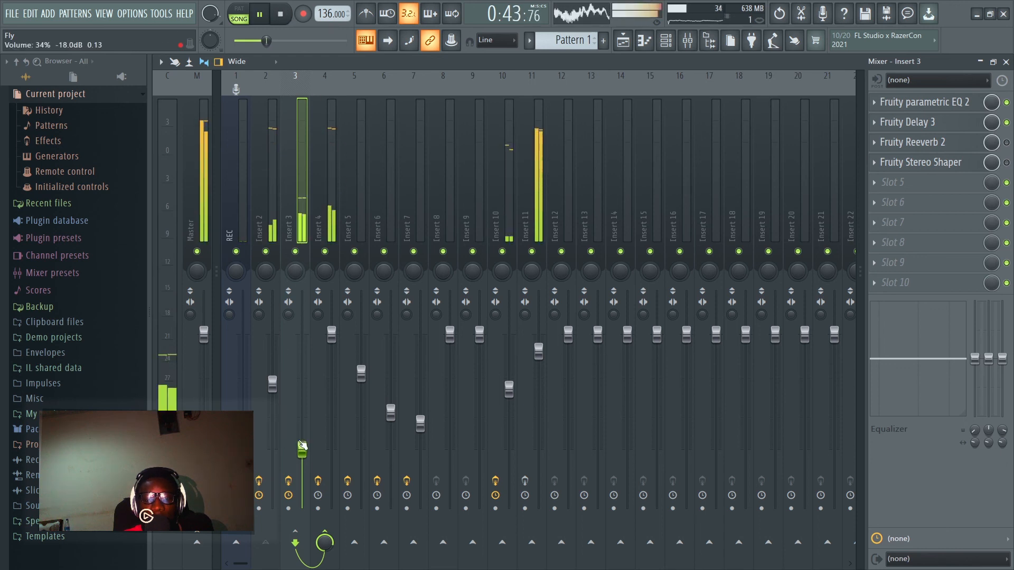
click(280, 19)
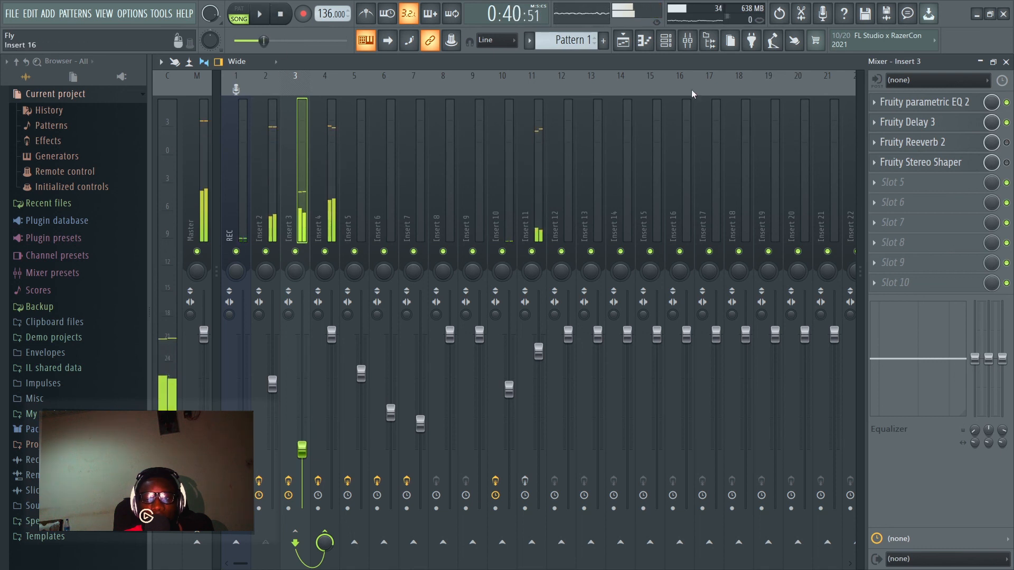
Step: Review Fruity Reeverb 2's settings on Insert 3, enable the effect, and audition the song with it
click(926, 143)
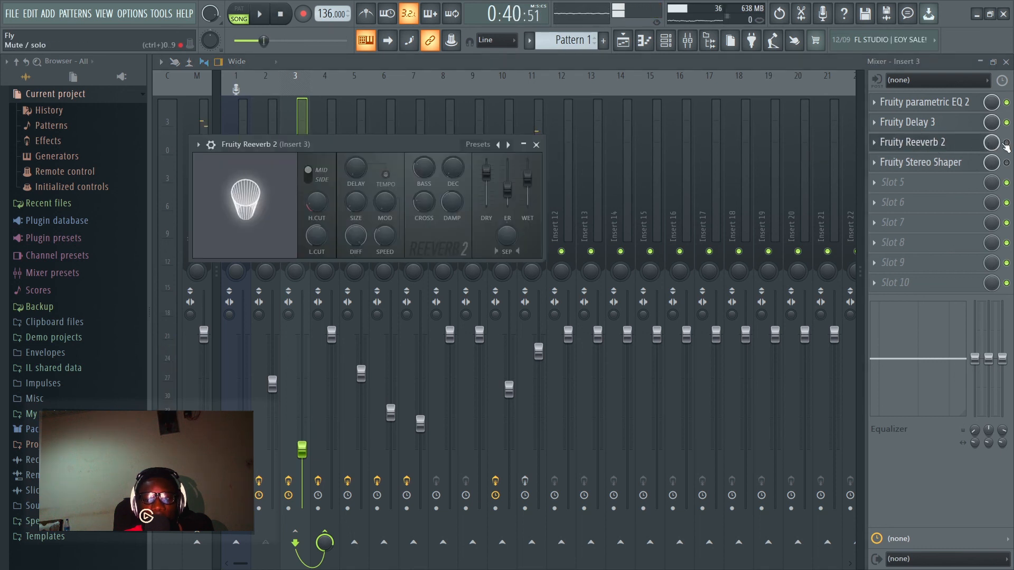
click(927, 151)
click(922, 143)
click(921, 144)
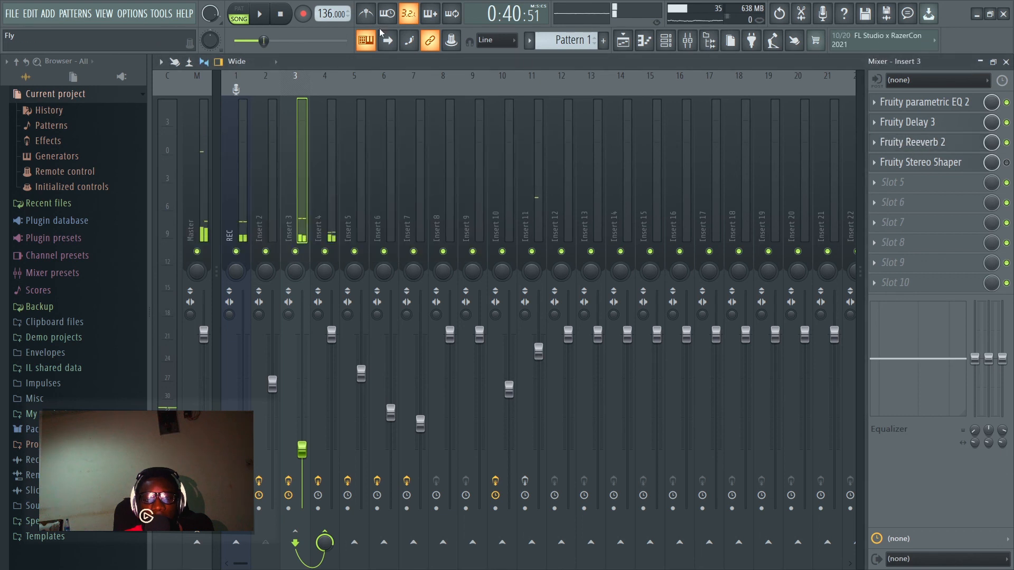
key(space)
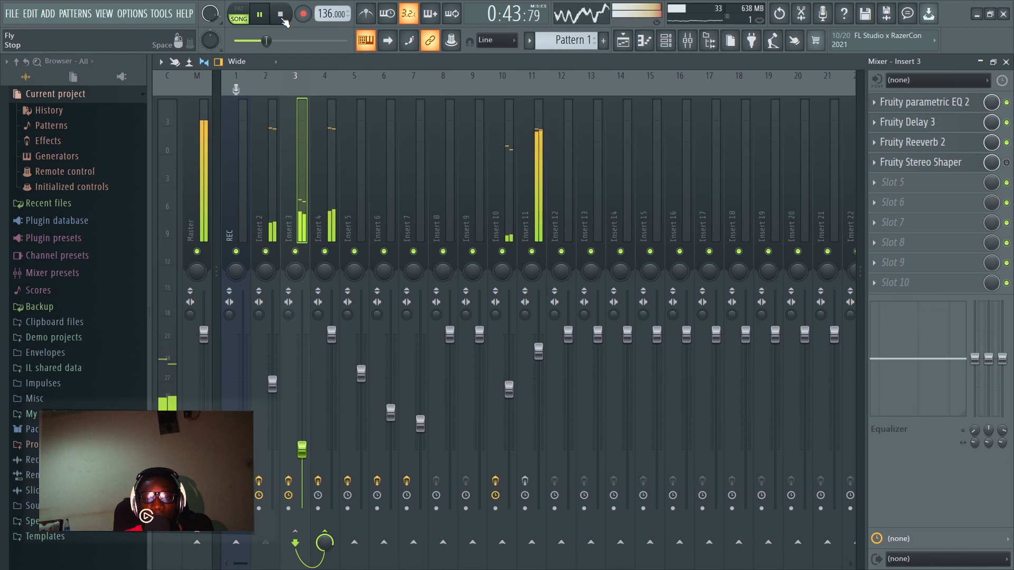
click(282, 19)
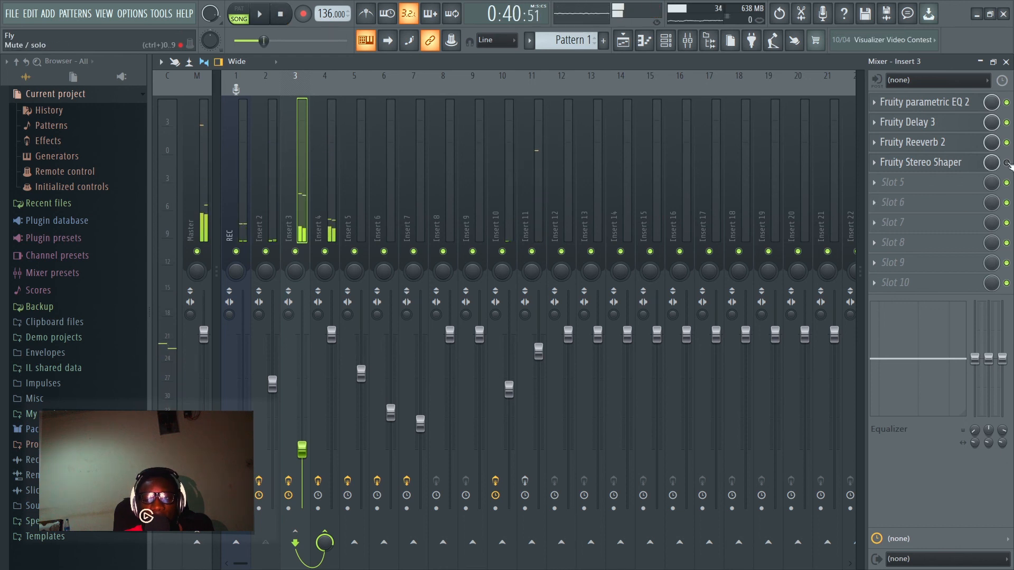
Step: Review Fruity Stereo Shaper's settings on Insert 3, enable the effect, and audition the song with it
click(930, 164)
click(1006, 163)
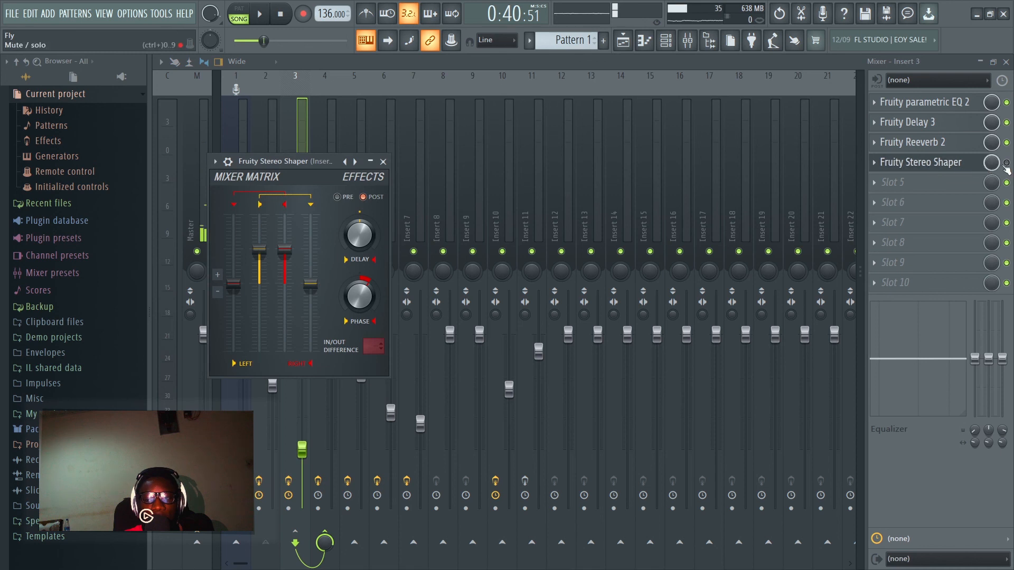
click(948, 167)
click(266, 18)
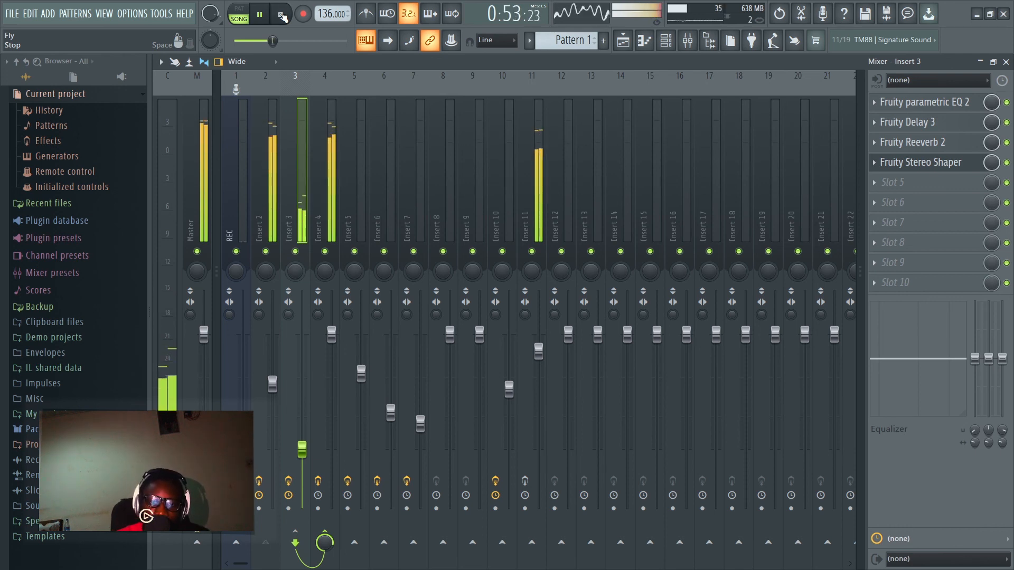
click(281, 15)
Step: Enable Fruity Limiter on Insert 4 and review the curve of the insert's first Fruity parametric EQ 2
click(327, 154)
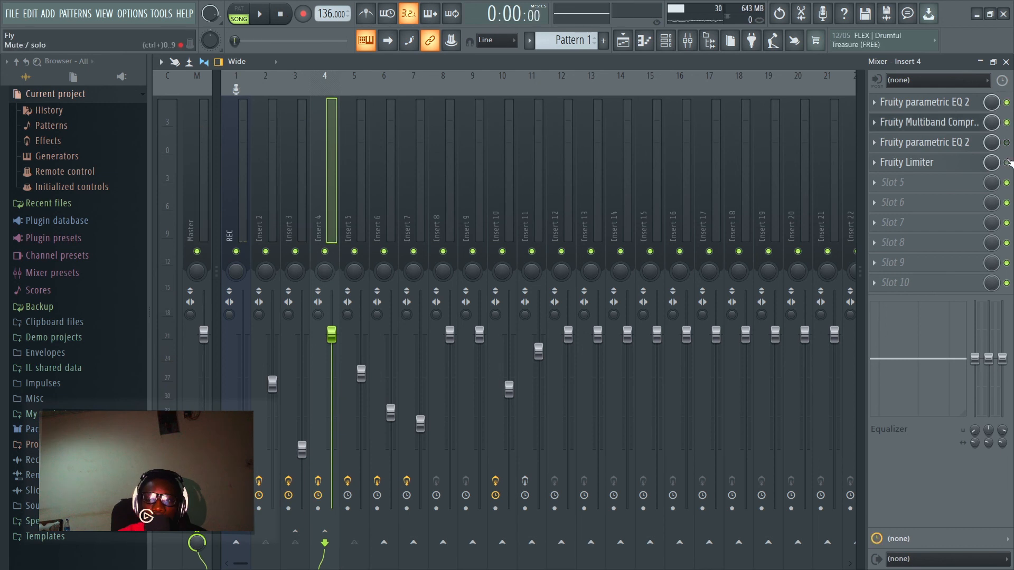
click(1007, 162)
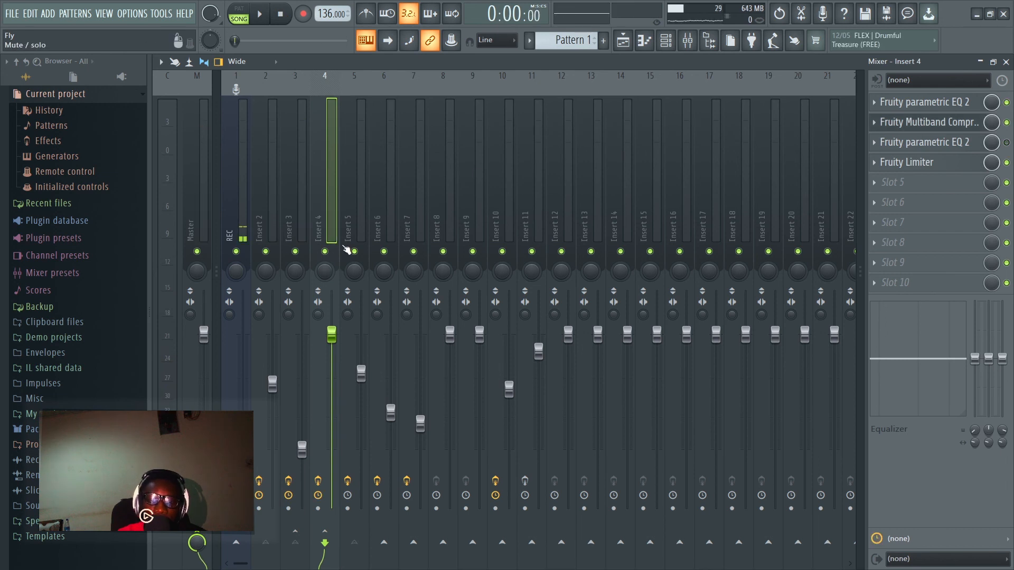
click(929, 104)
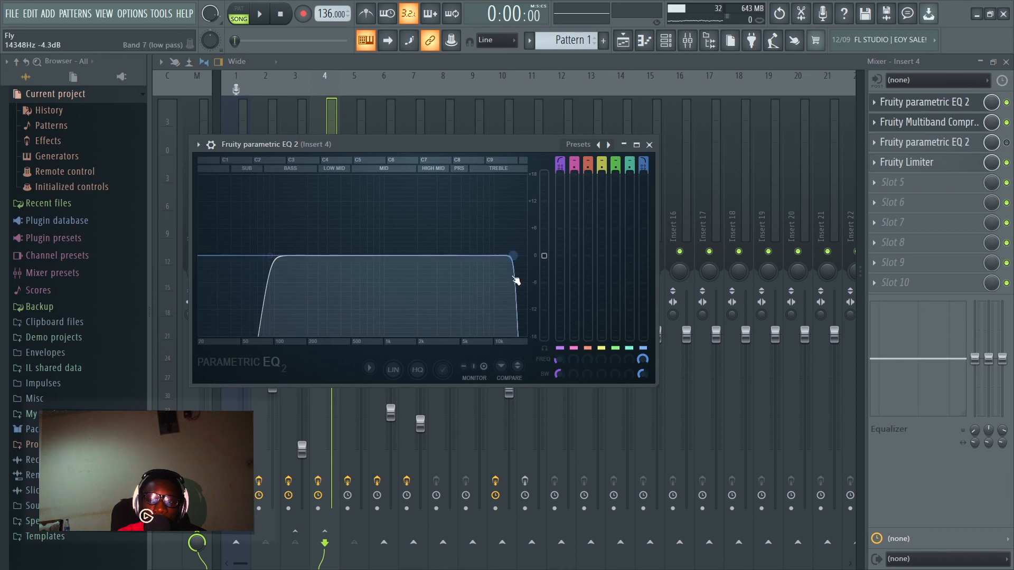
click(649, 144)
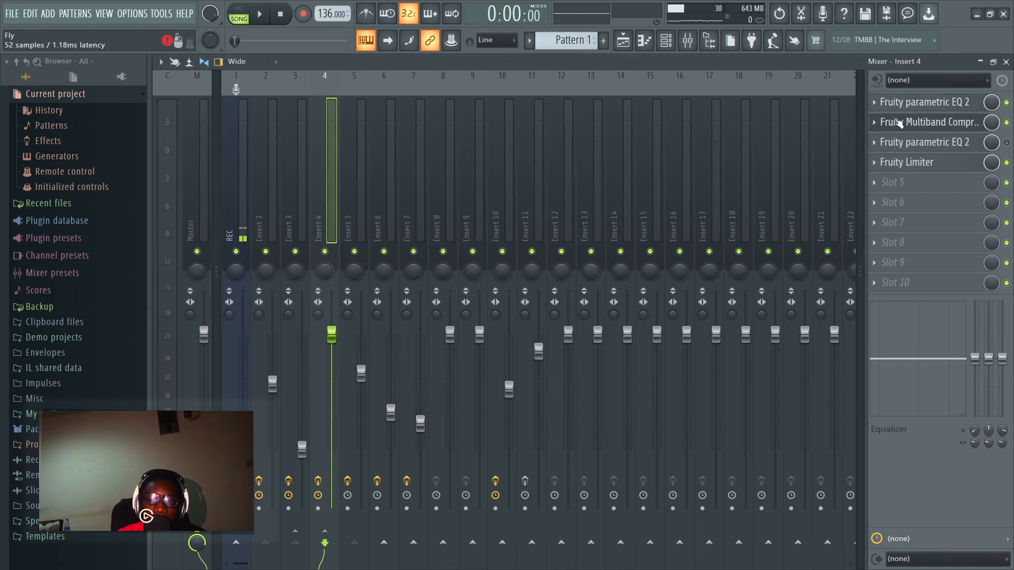
Step: Review the multiband compressor and Fruity Limiter settings on Insert 4, audition the mix, and stop playback
click(929, 121)
click(736, 158)
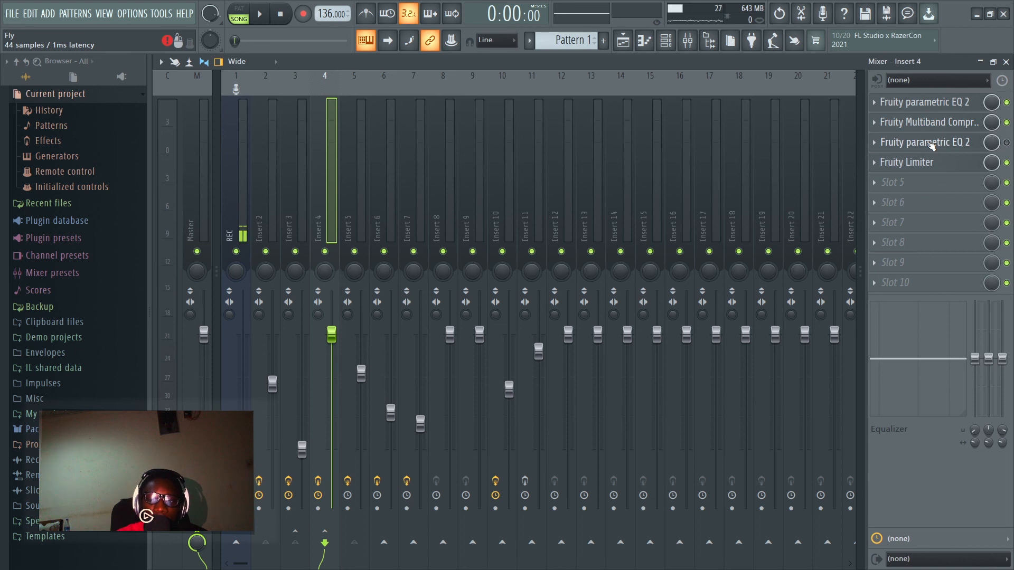
click(932, 162)
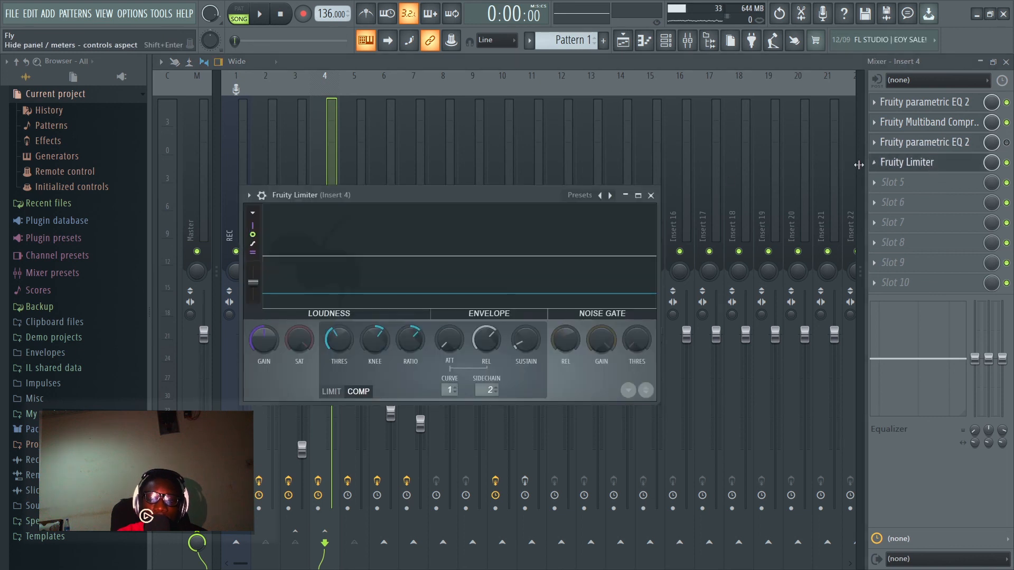
click(651, 196)
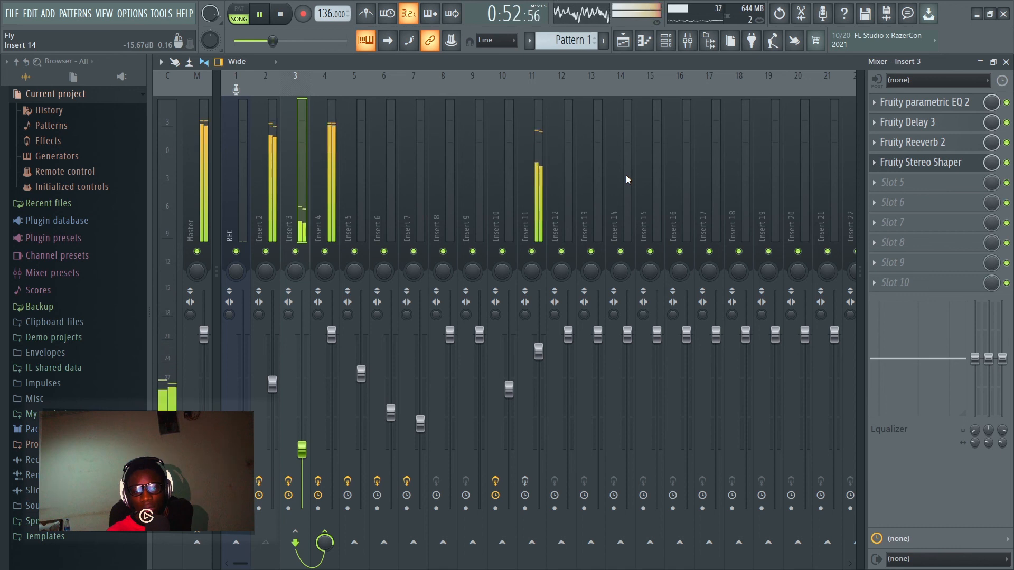
key(space)
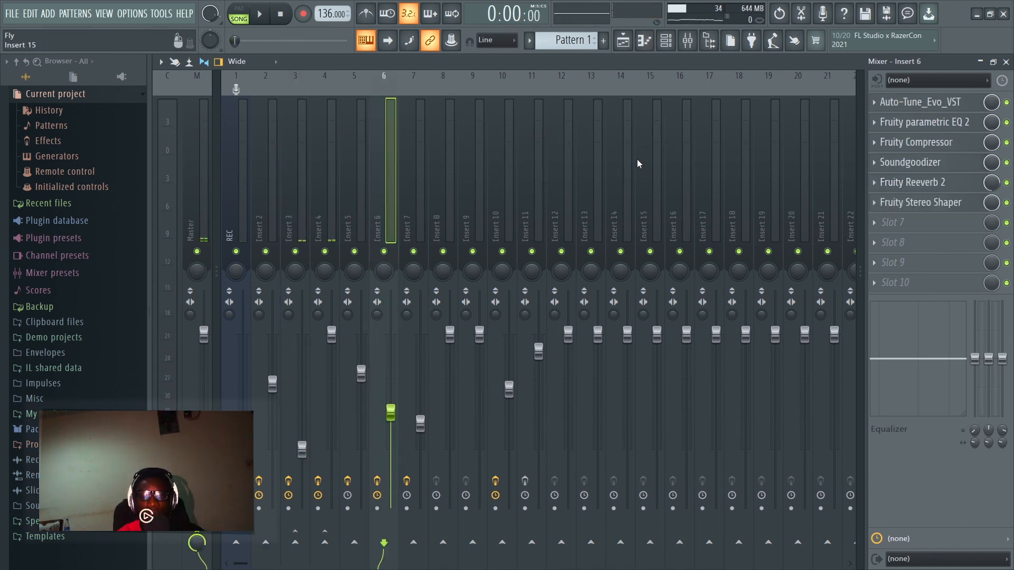